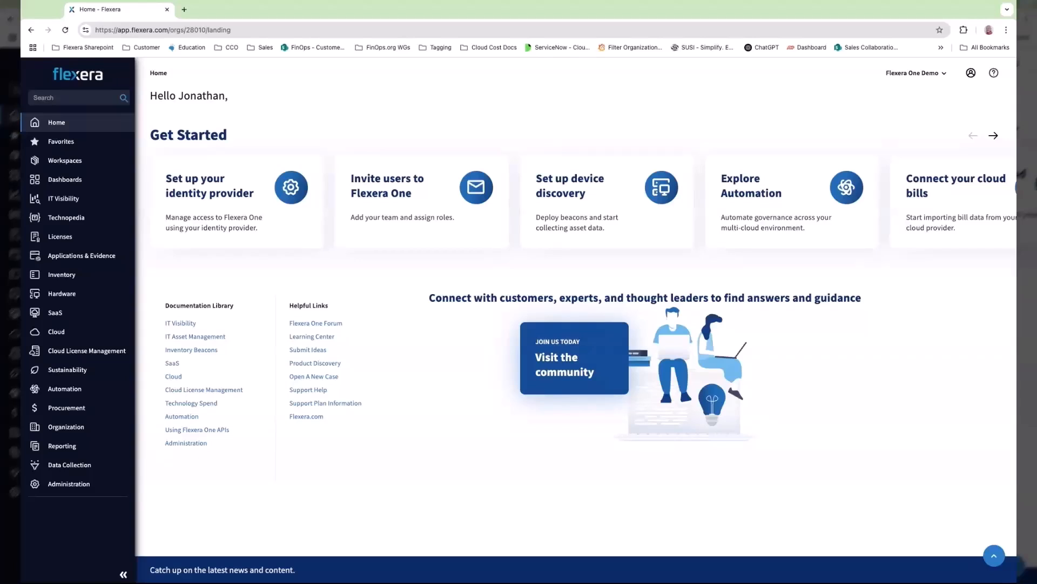
Open the Cloud dashboard and apply the daily date range May 26 to May 28, 2025.
mouse_move(53, 179)
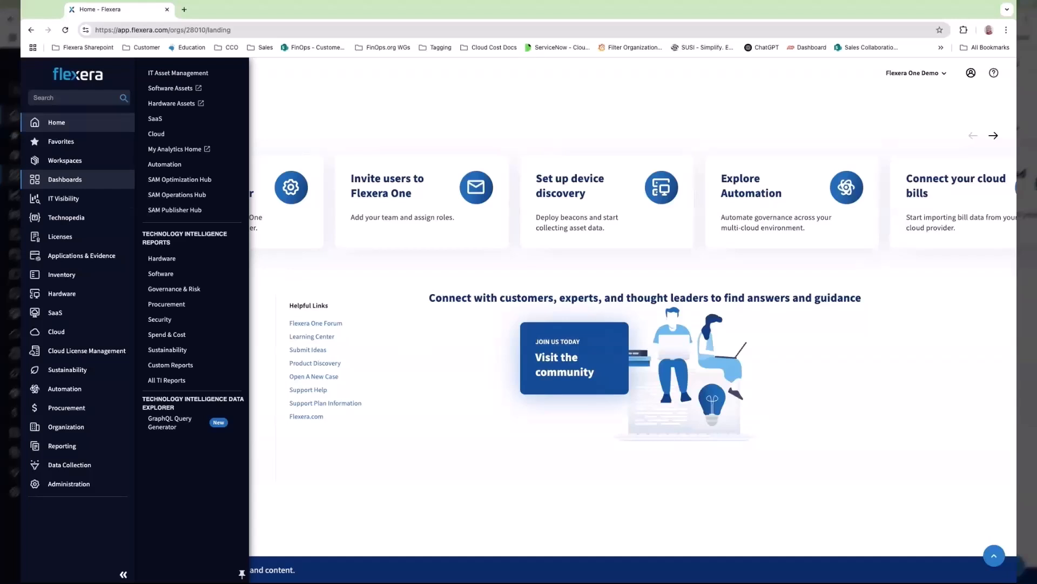
left_click(159, 134)
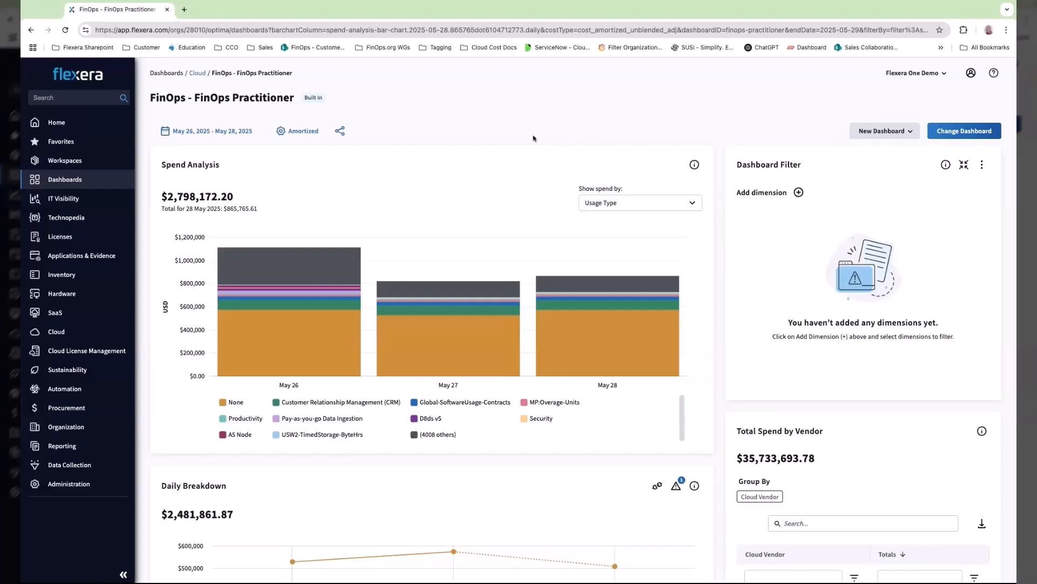
left_click(196, 136)
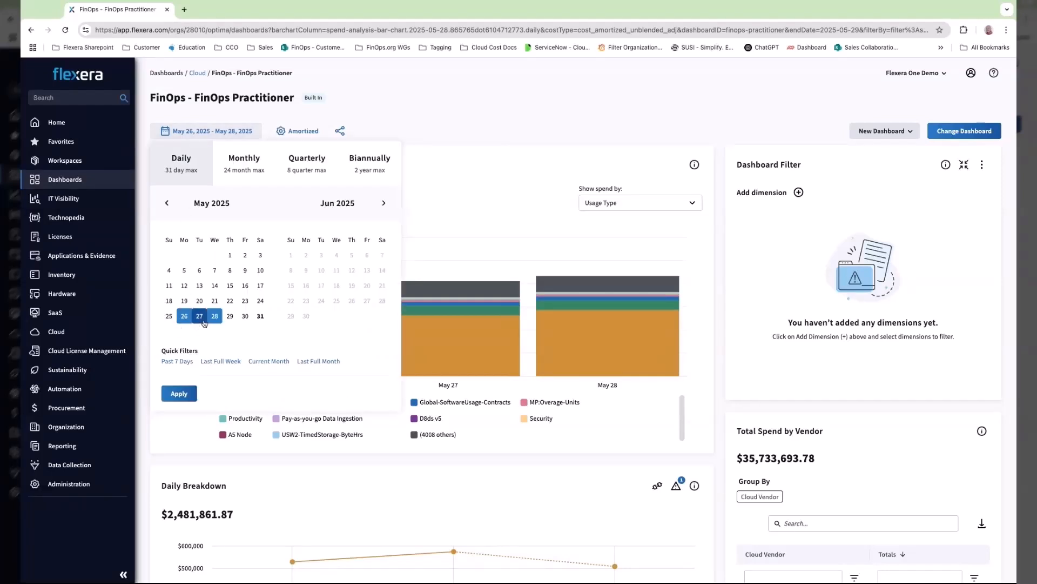
left_click(192, 392)
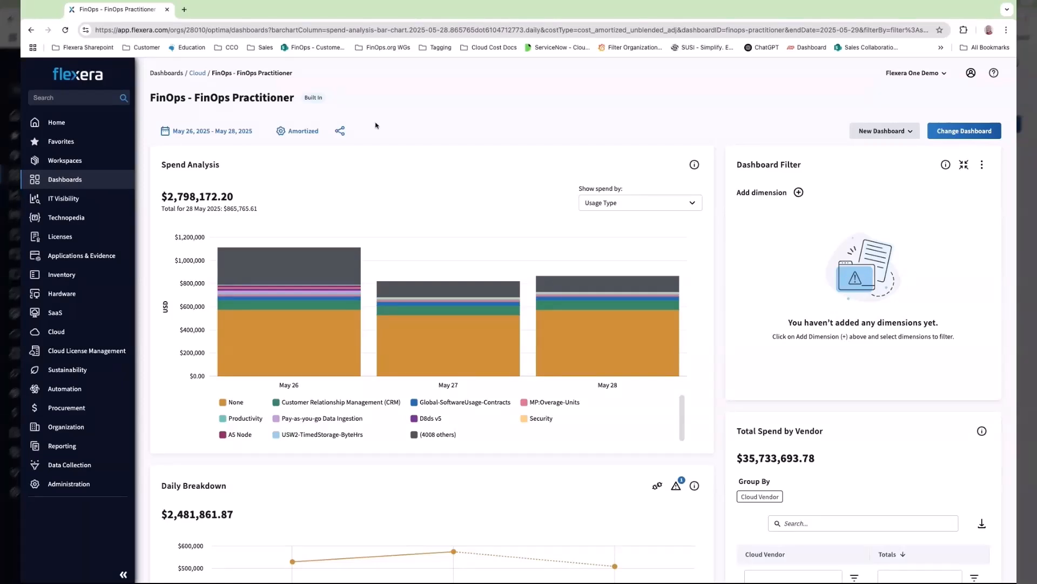
Add the Cloud Vendor dimension to the Dashboard Filter.
left_click(799, 193)
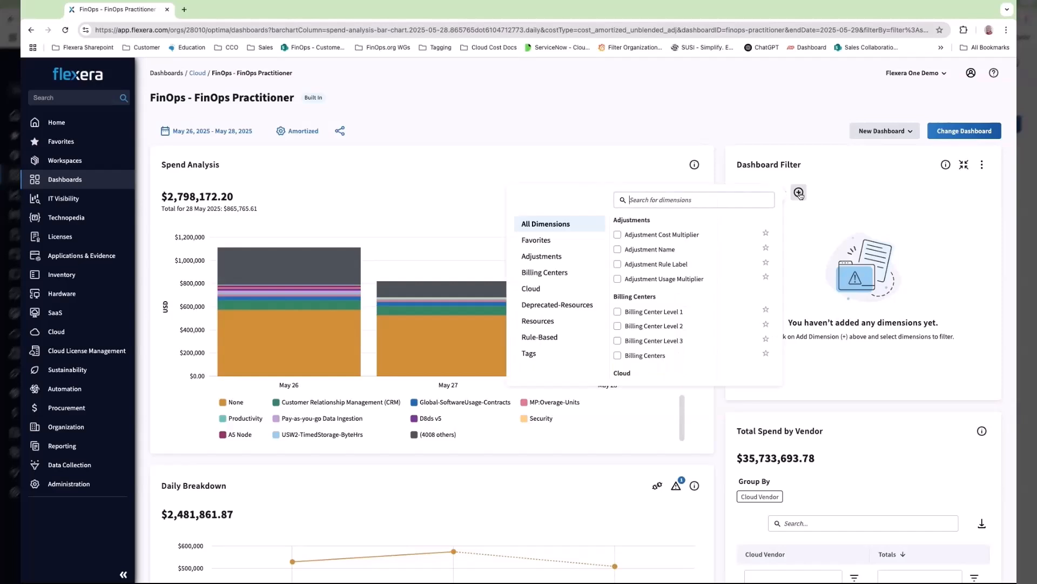
scroll(622, 270, "down", 2)
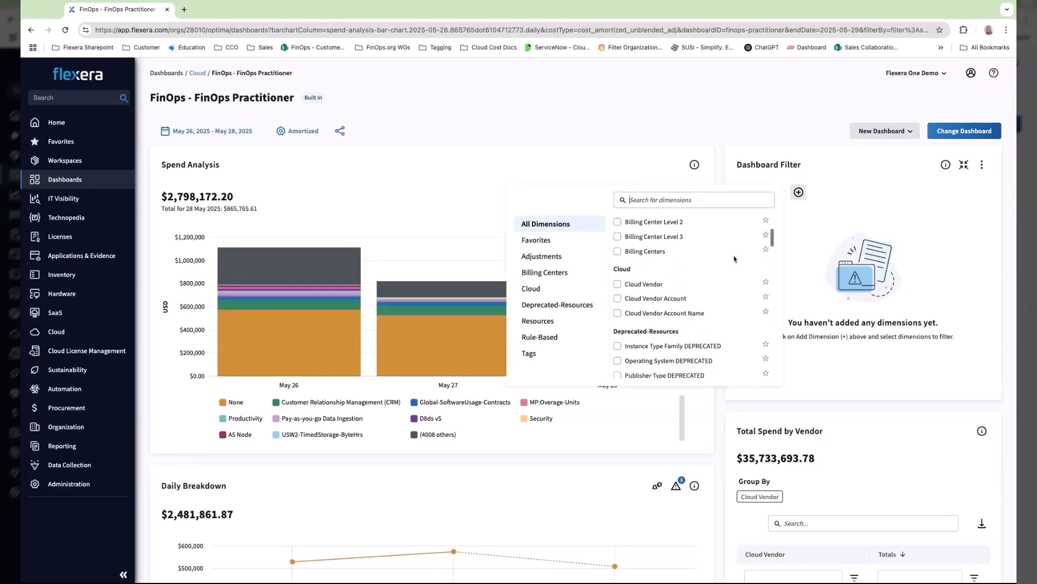
left_click(618, 260)
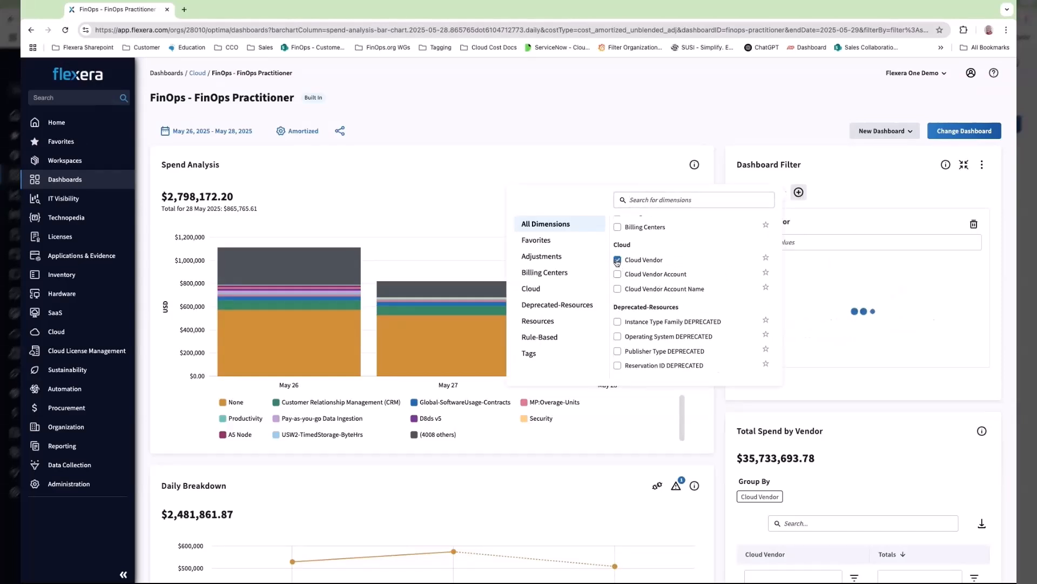
left_click(1007, 241)
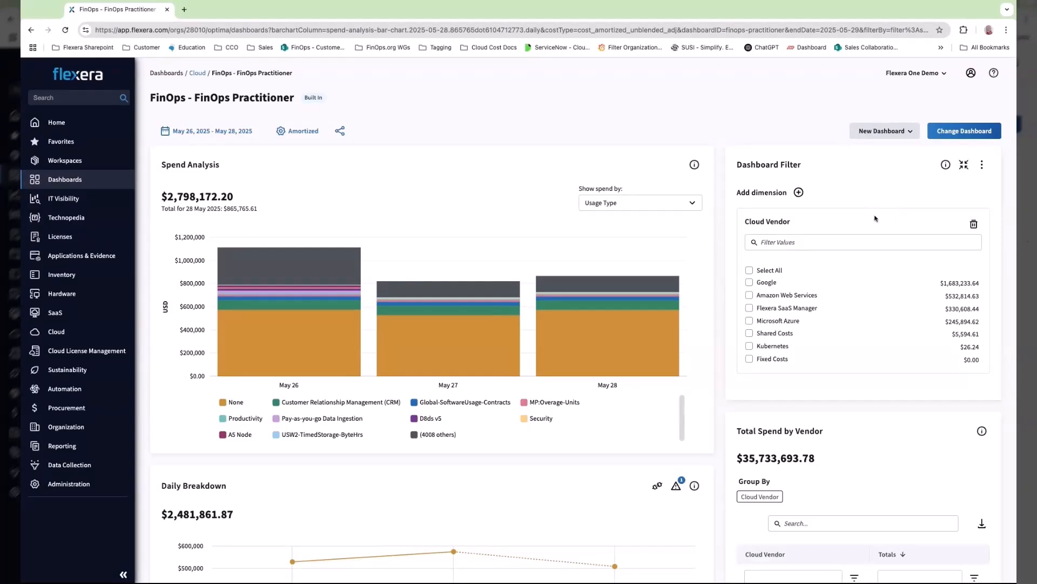
Add the Usage Type resource dimension to the Dashboard Filter alongside Cloud Vendor.
left_click(798, 193)
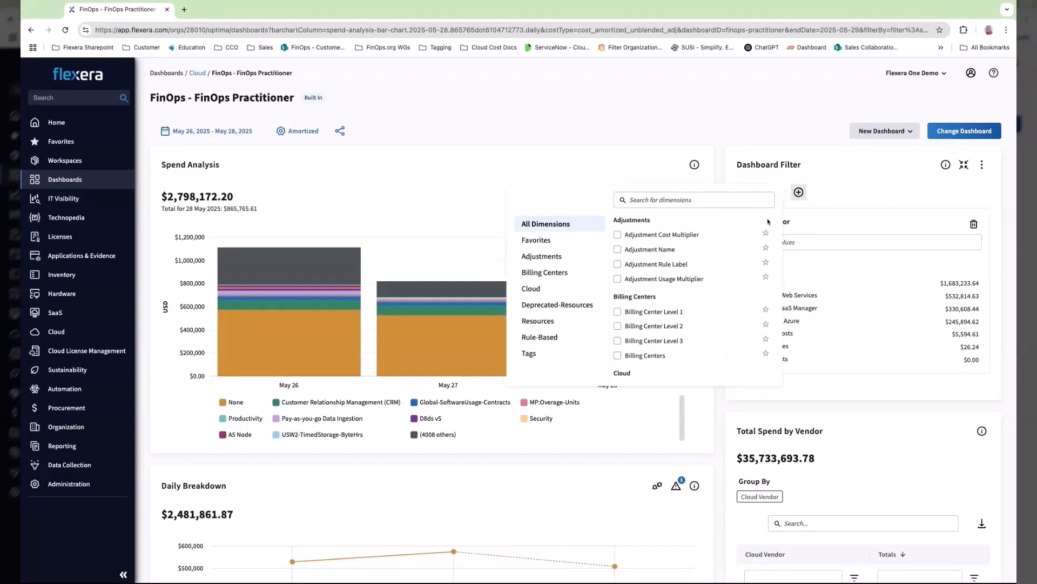
scroll(746, 256, "down", 3)
scroll(746, 256, "down", 3)
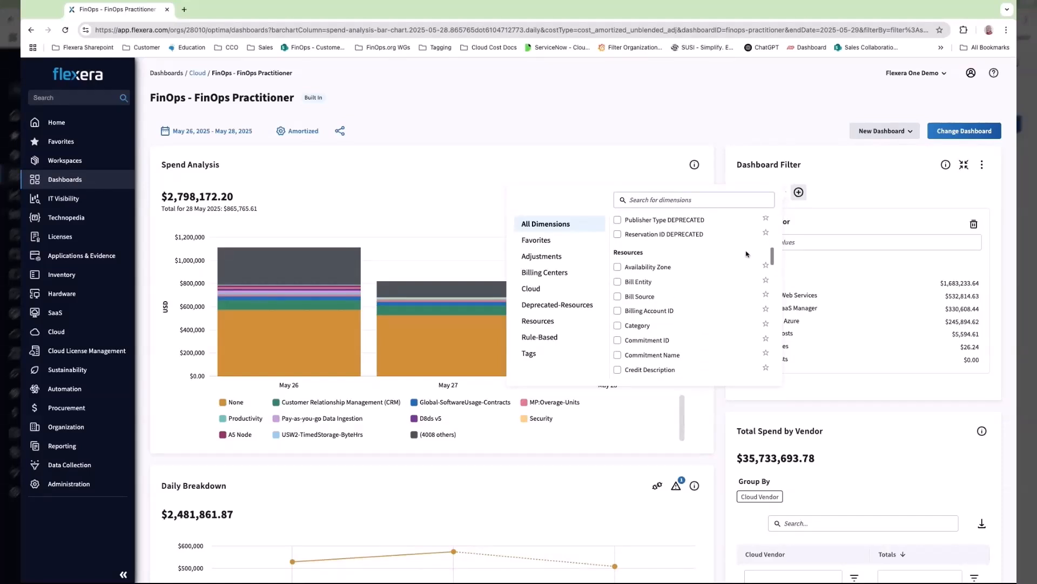
scroll(746, 254, "down", 10)
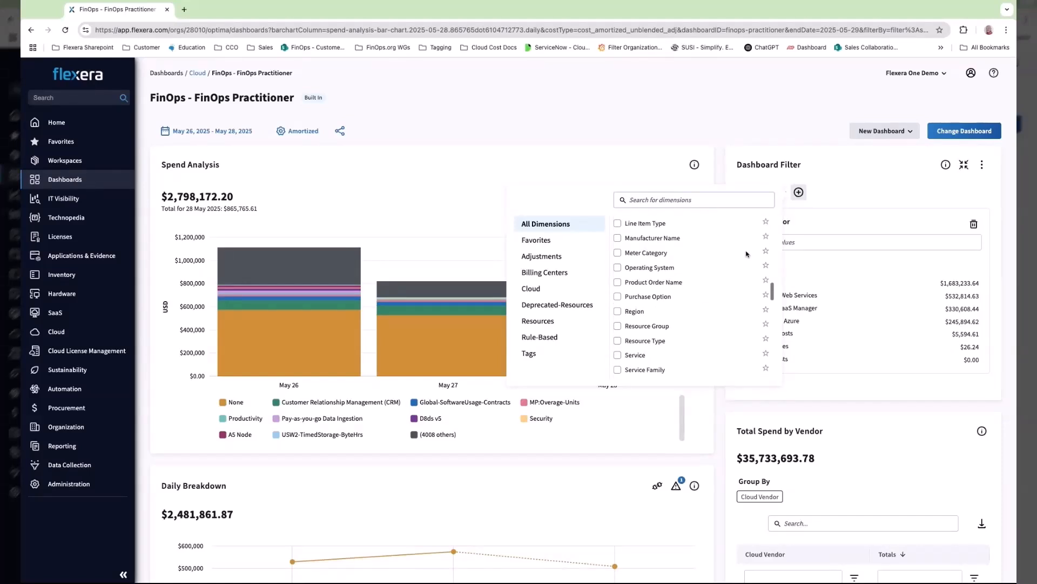
left_click(617, 284)
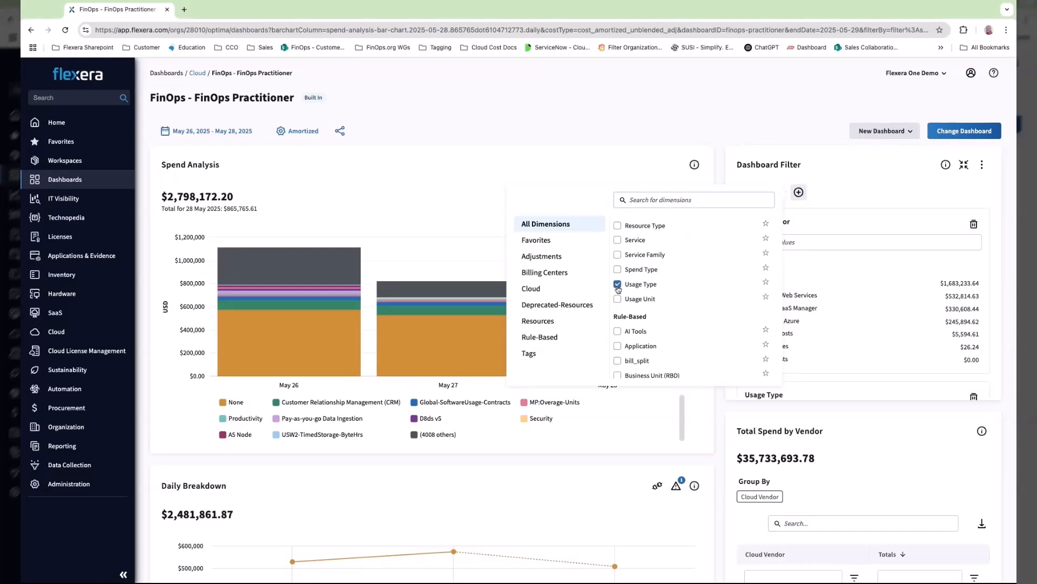
left_click(1001, 261)
Filter the dashboard to the vendor Amazon Web Services and hide the combined "others" series in the Spend Analysis chart.
scroll(864, 260, "down", 1)
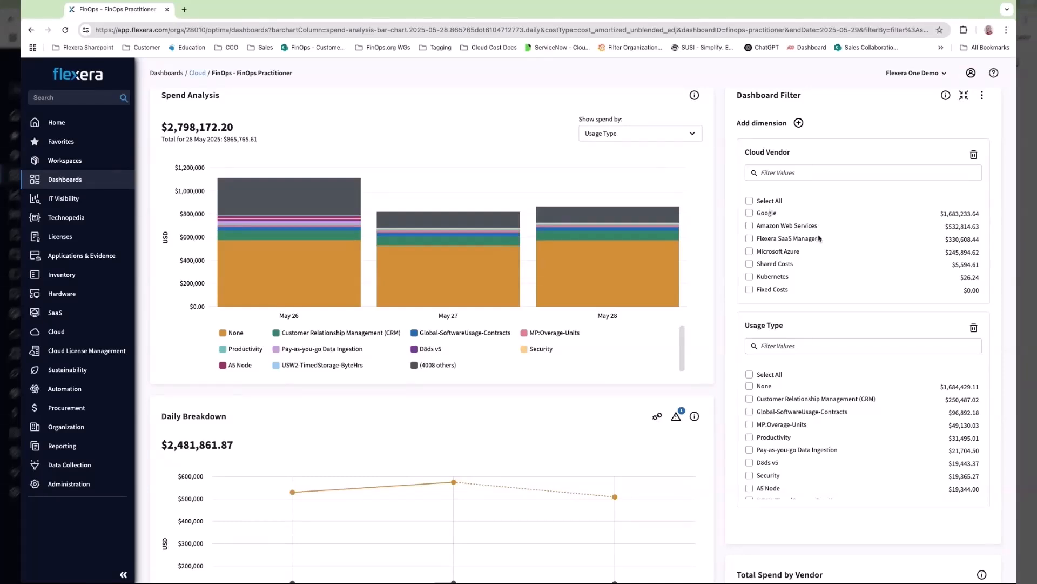
left_click(749, 226)
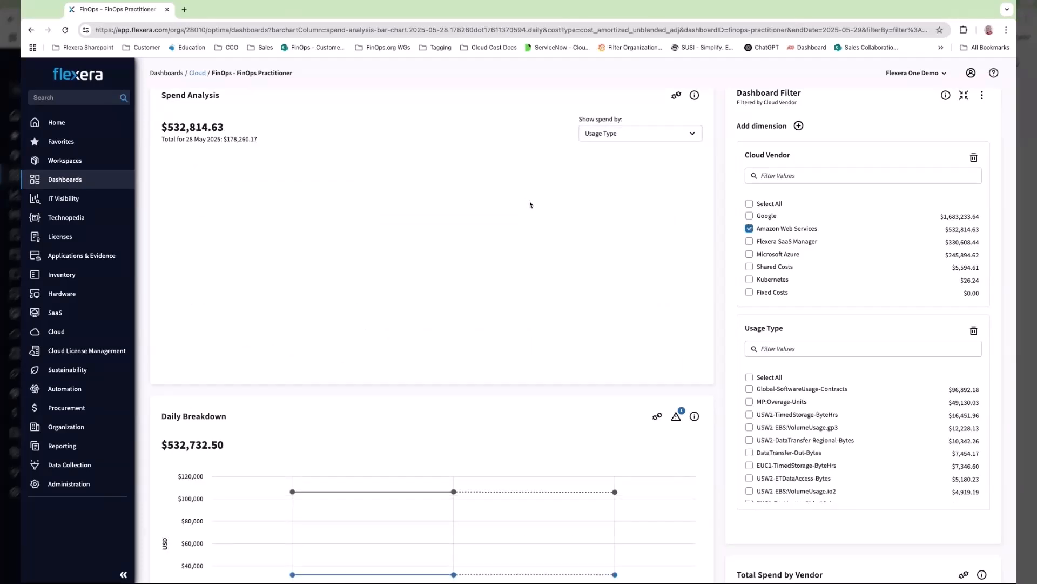
mouse_move(651, 182)
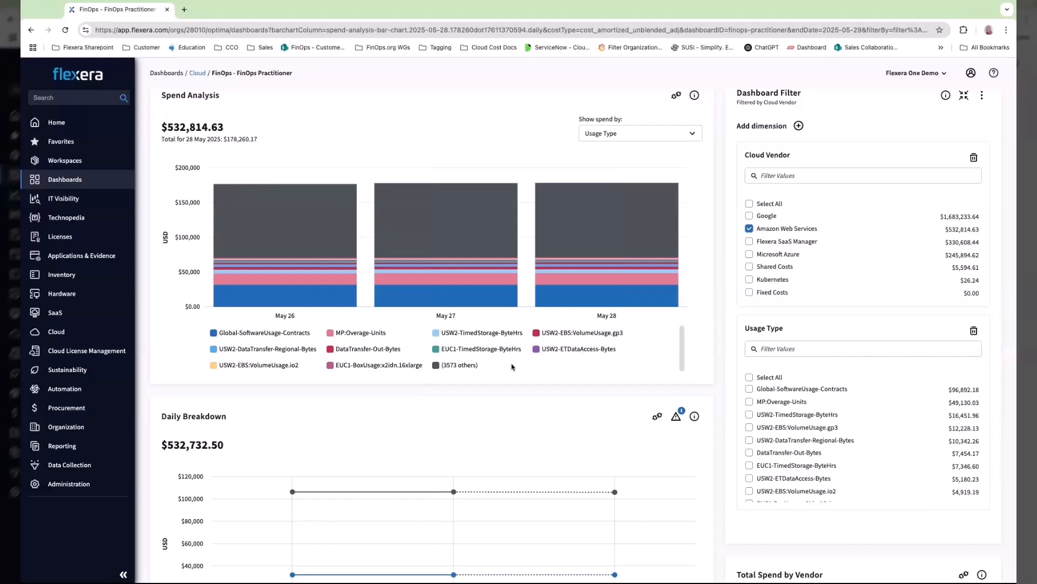
left_click(437, 367)
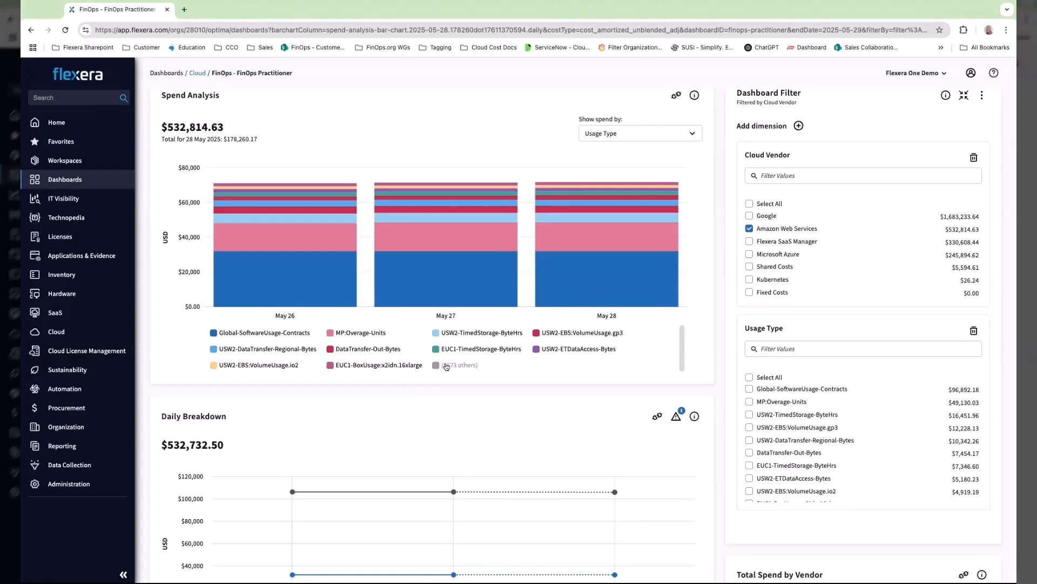
mouse_move(321, 297)
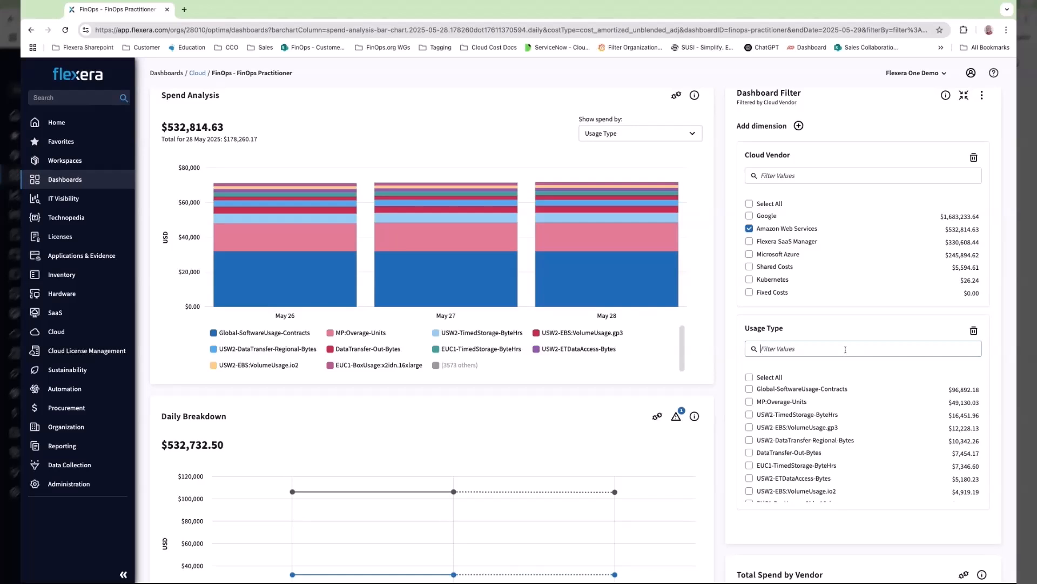
Search the Usage Type filter values for gp2 and select all the matching usage types.
type("gp")
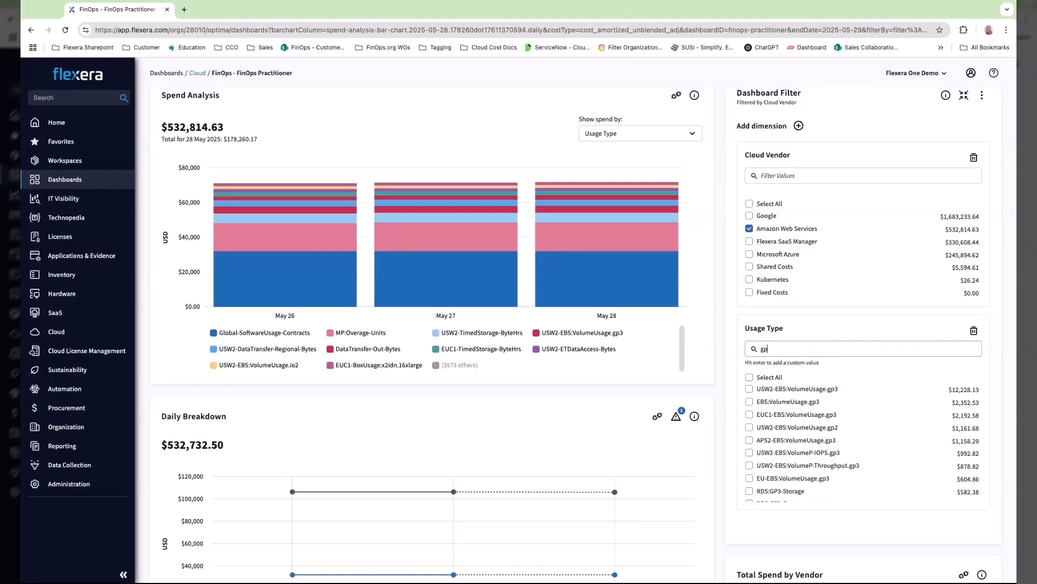
type("2")
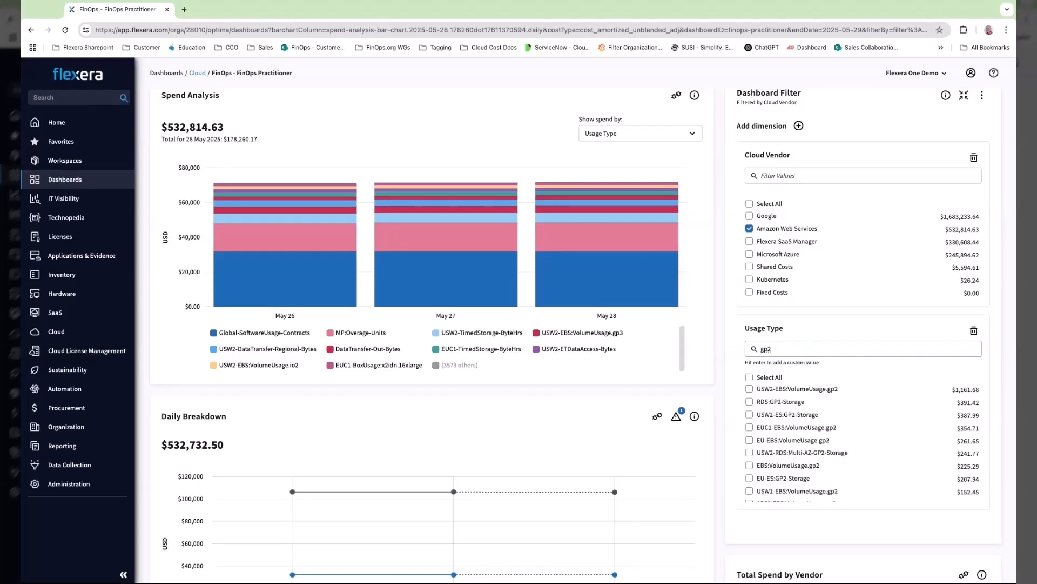
left_click(749, 378)
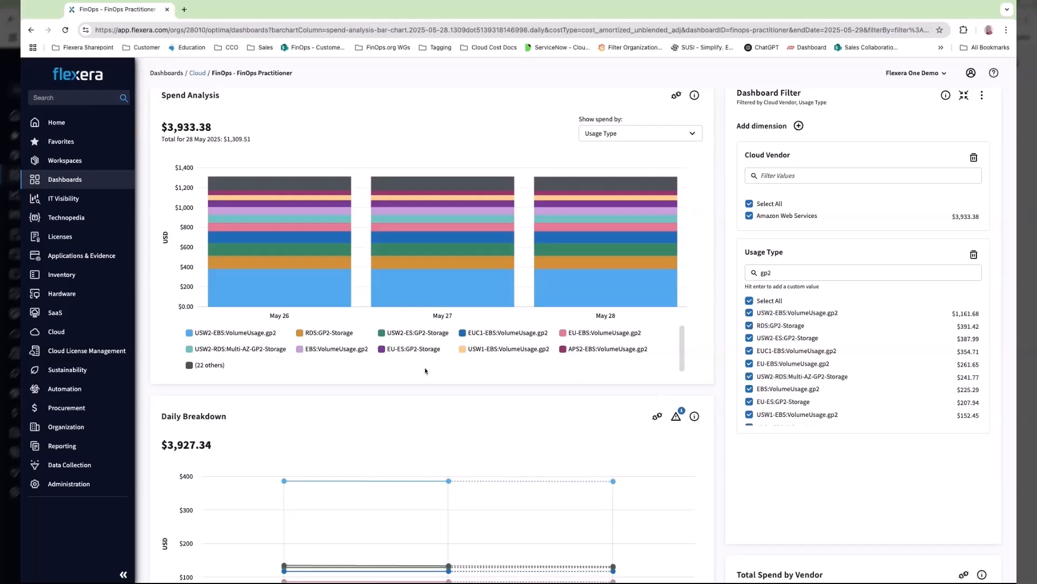
Group the Tabular View by the rule-based dimension Cost Center.
scroll(632, 426, "down", 2)
scroll(632, 426, "down", 3)
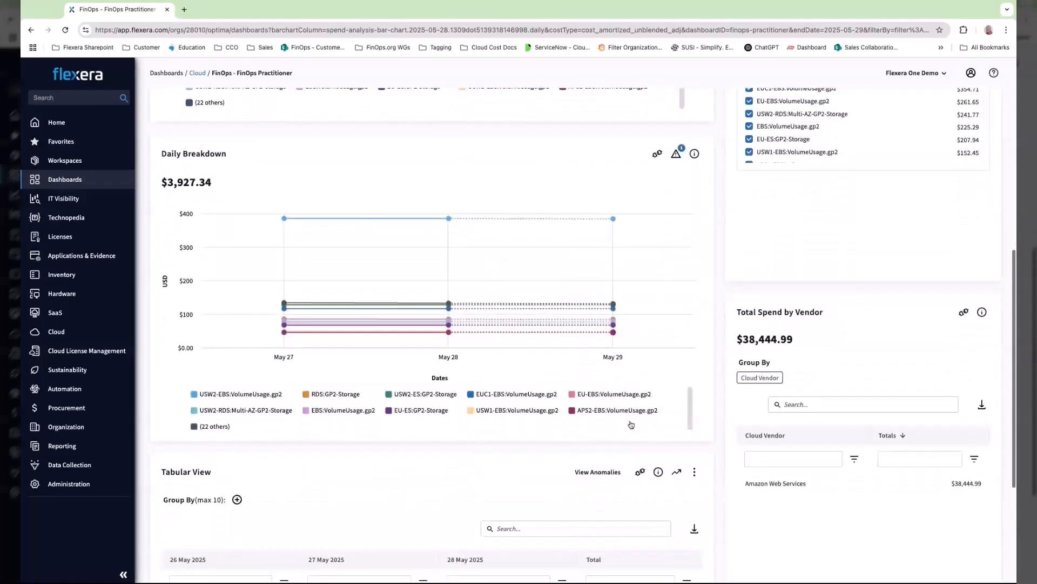
scroll(511, 357, "down", 3)
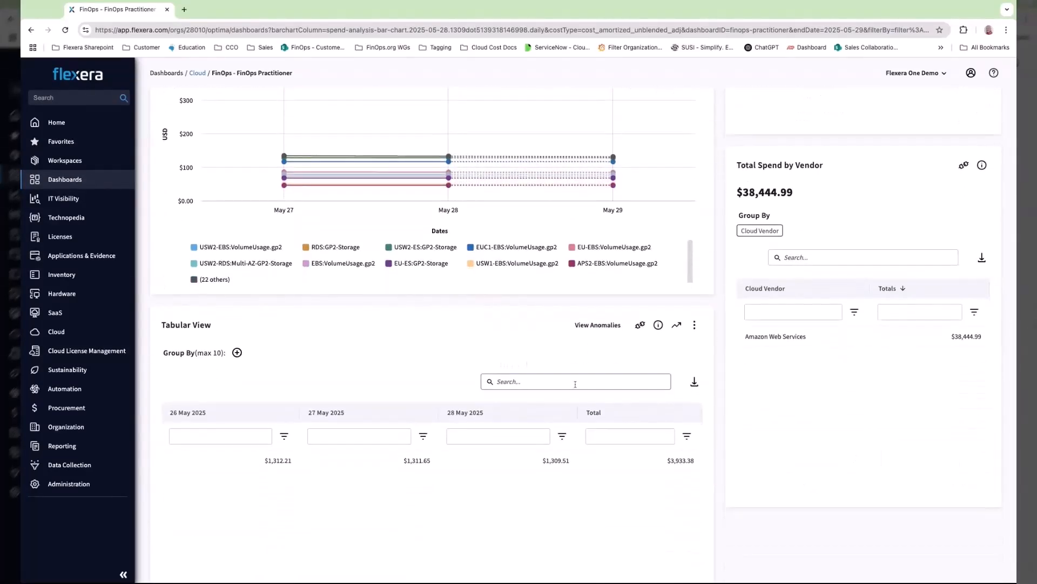
left_click(237, 353)
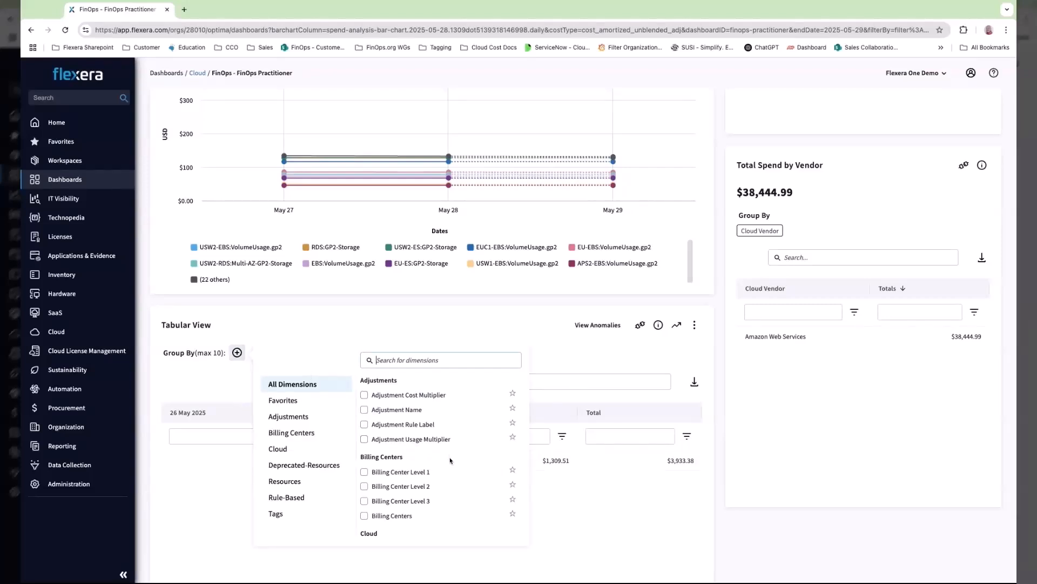
scroll(441, 466, "down", 5)
scroll(441, 465, "down", 5)
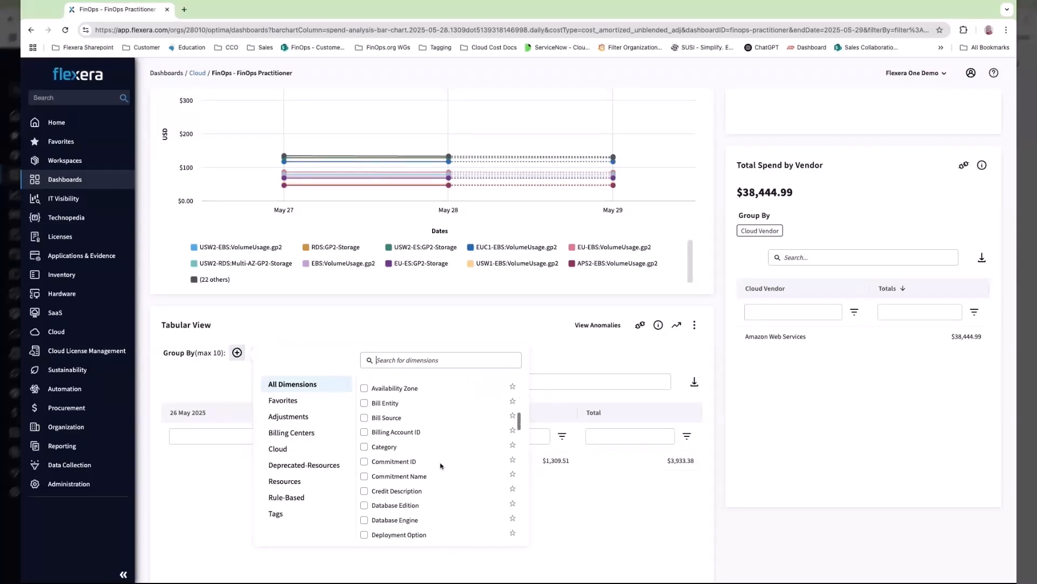
scroll(439, 465, "down", 10)
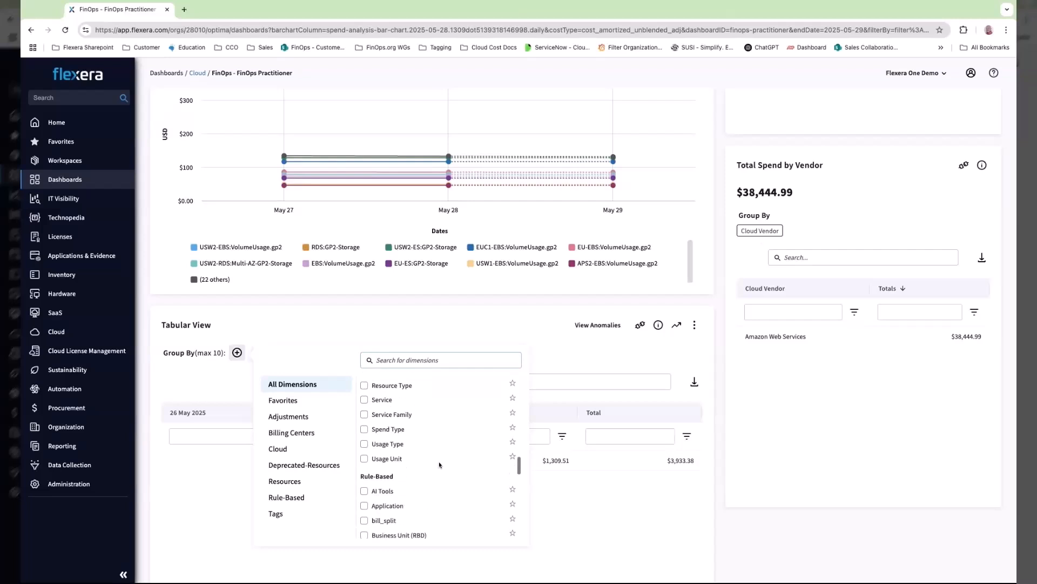
scroll(440, 465, "down", 2)
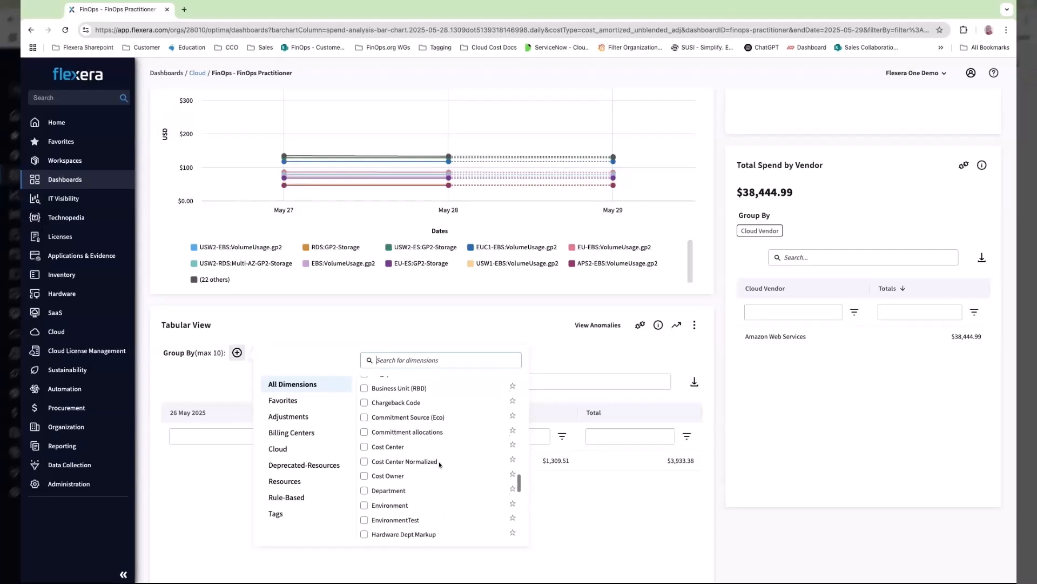
left_click(365, 446)
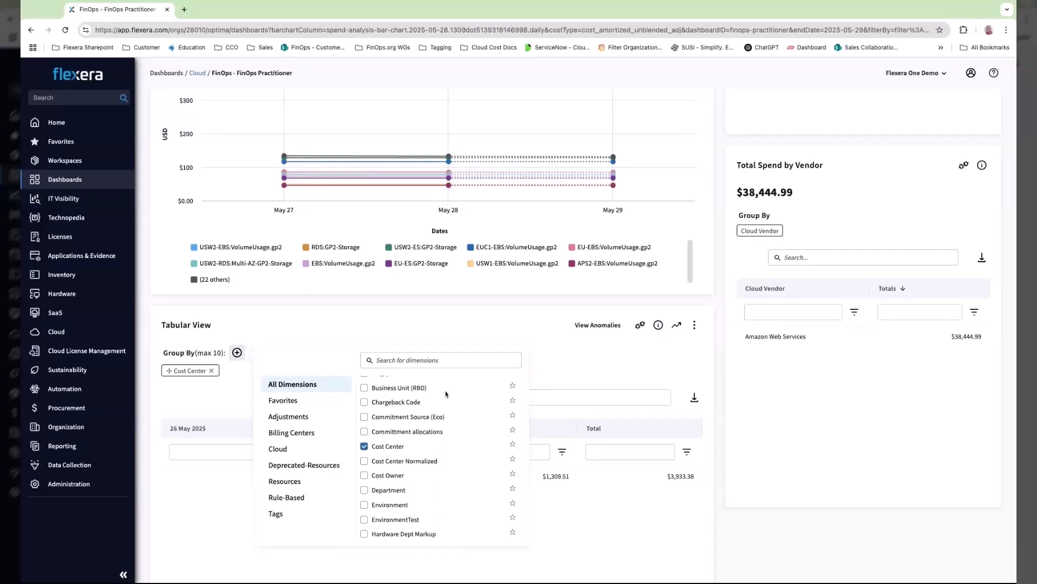
Review the daily costs per cost center and hide the percent change in the Tabular View.
scroll(552, 352, "down", 2)
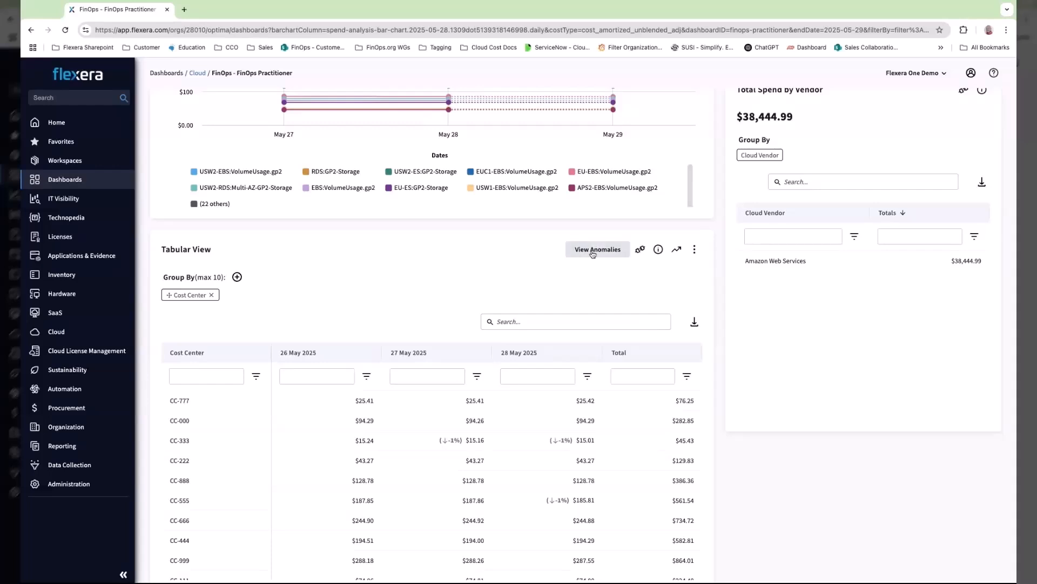
scroll(602, 491, "down", 3)
scroll(604, 491, "up", 3)
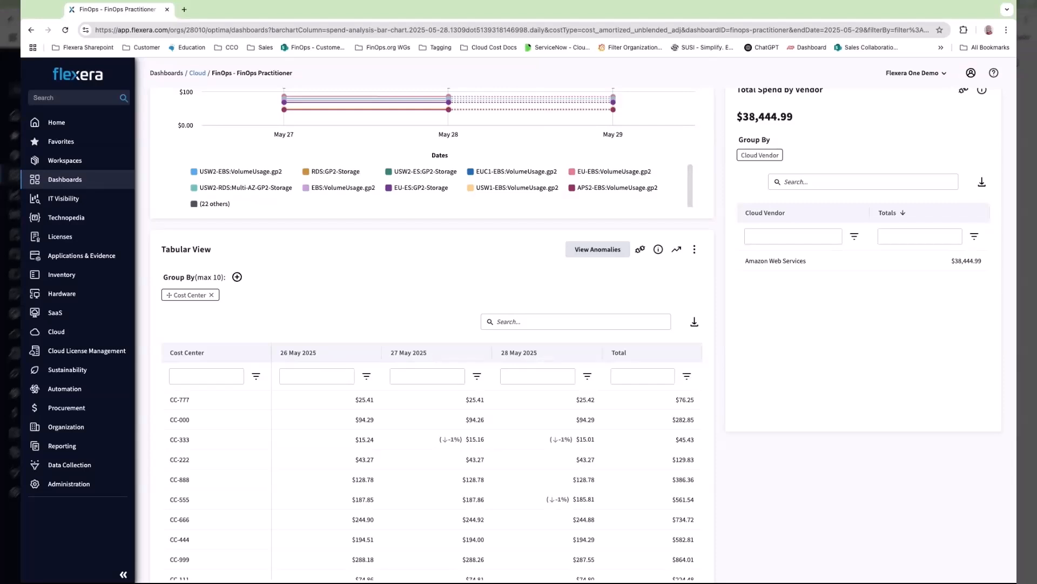
left_click(695, 249)
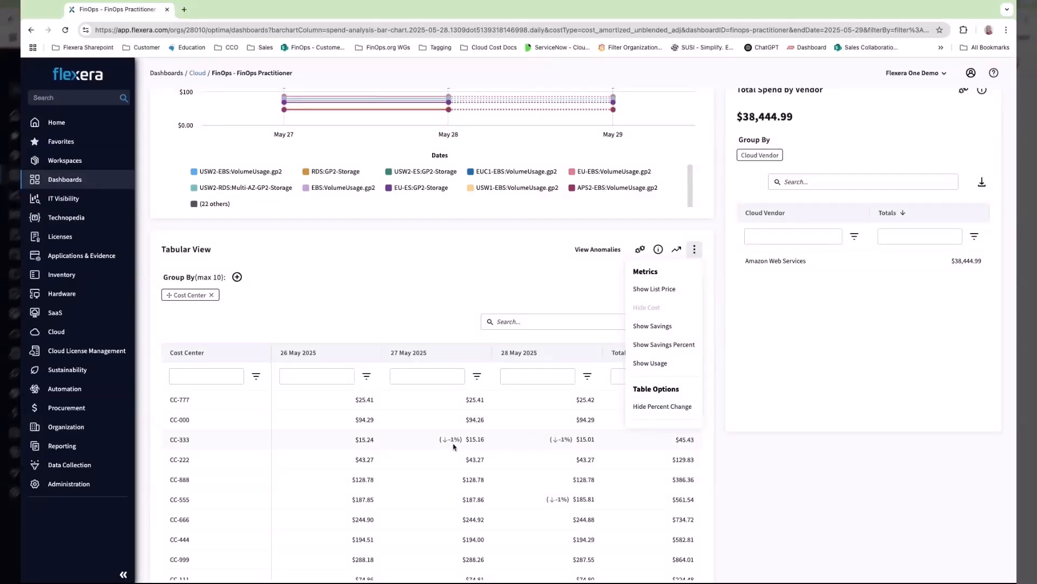
left_click(662, 407)
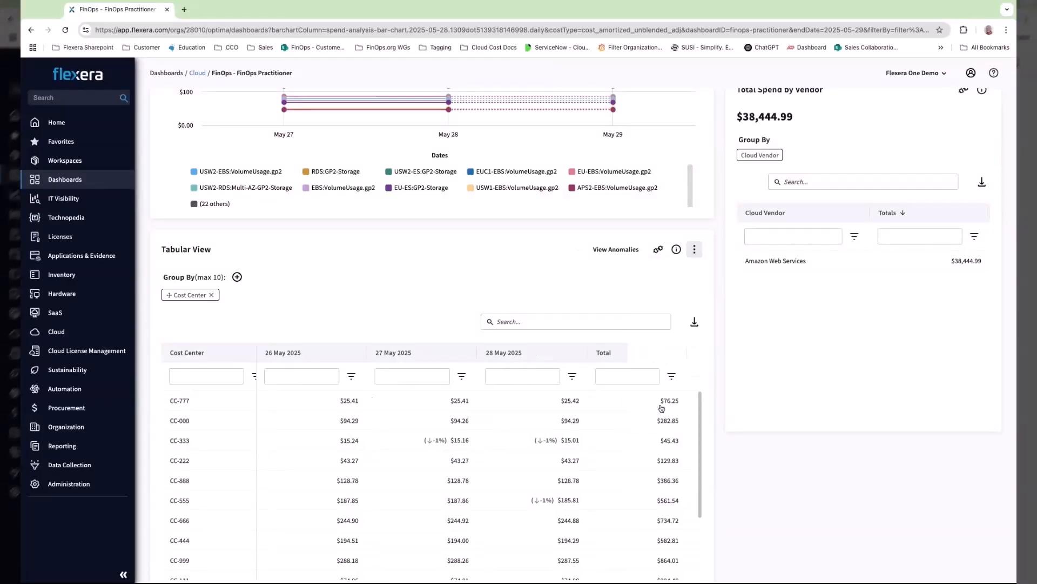
Search the dashboard list for "res" and switch to the Resource Analyzer dashboard.
scroll(708, 266, "up", 10)
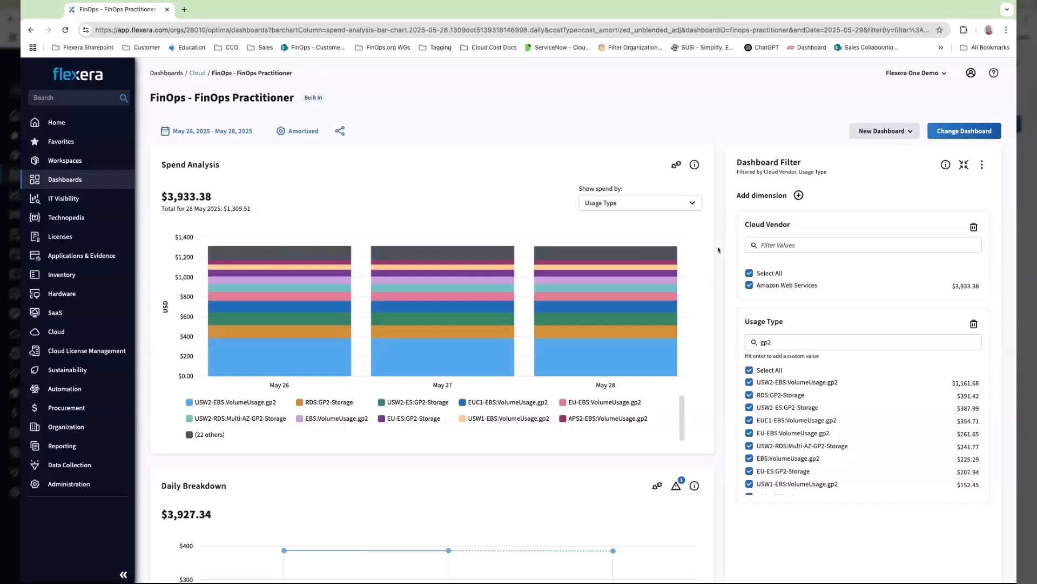
left_click(975, 132)
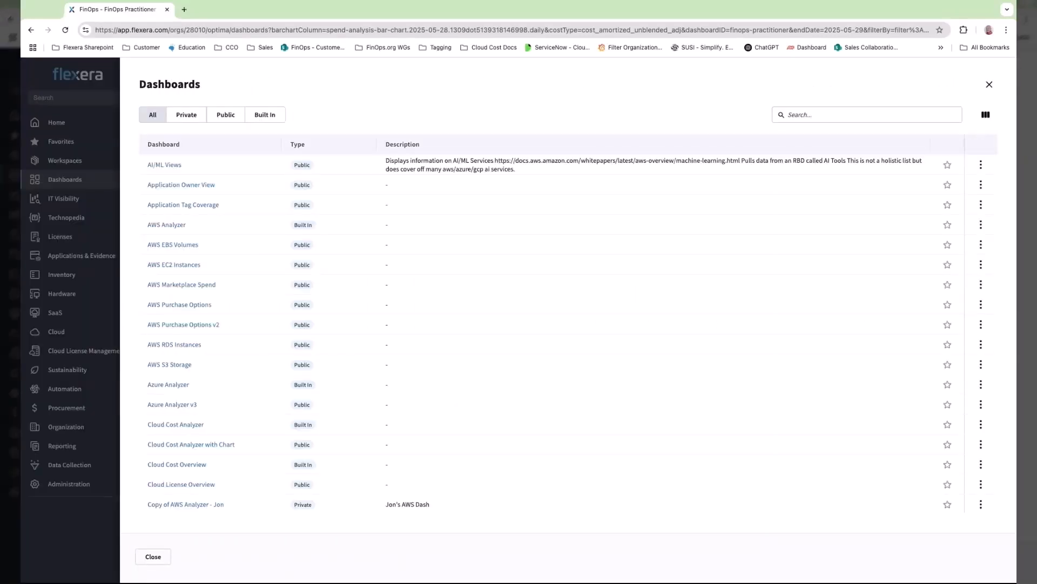
left_click(906, 116)
type("res")
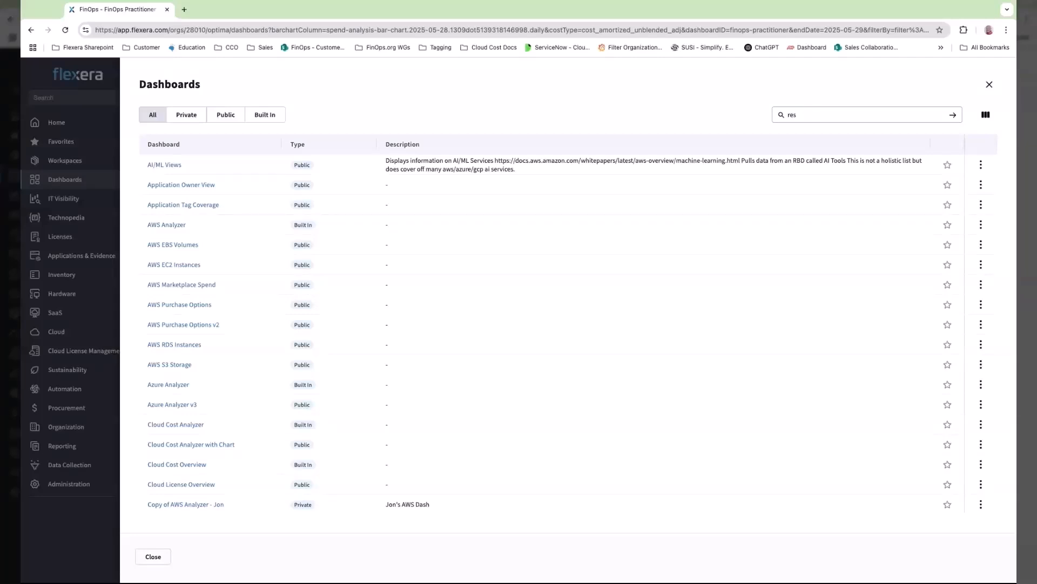
key("Return")
left_click(178, 286)
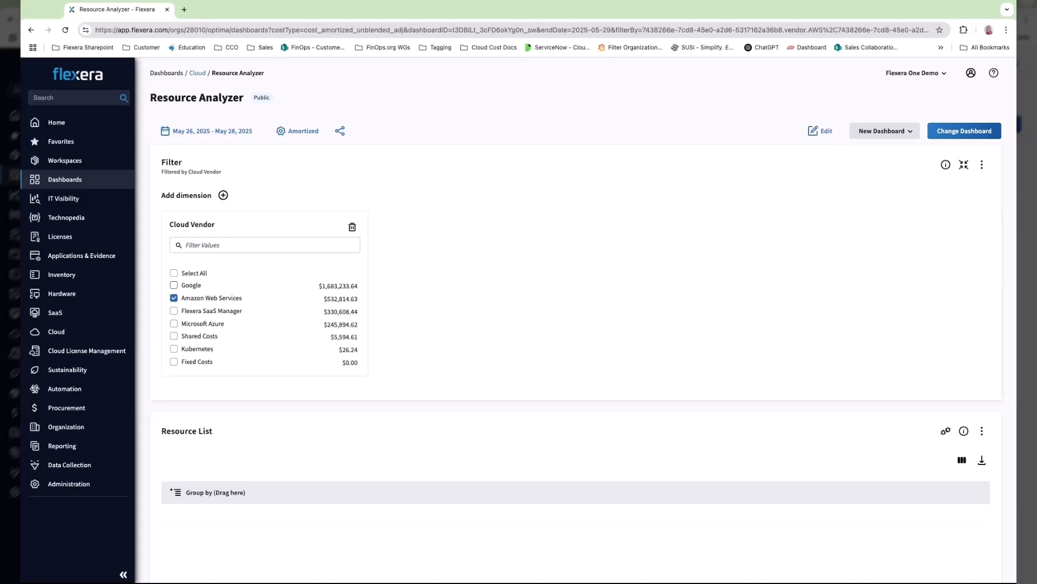
Browse the list of available dashboards and return to the Resource Analyzer's filter and resource list.
left_click(952, 135)
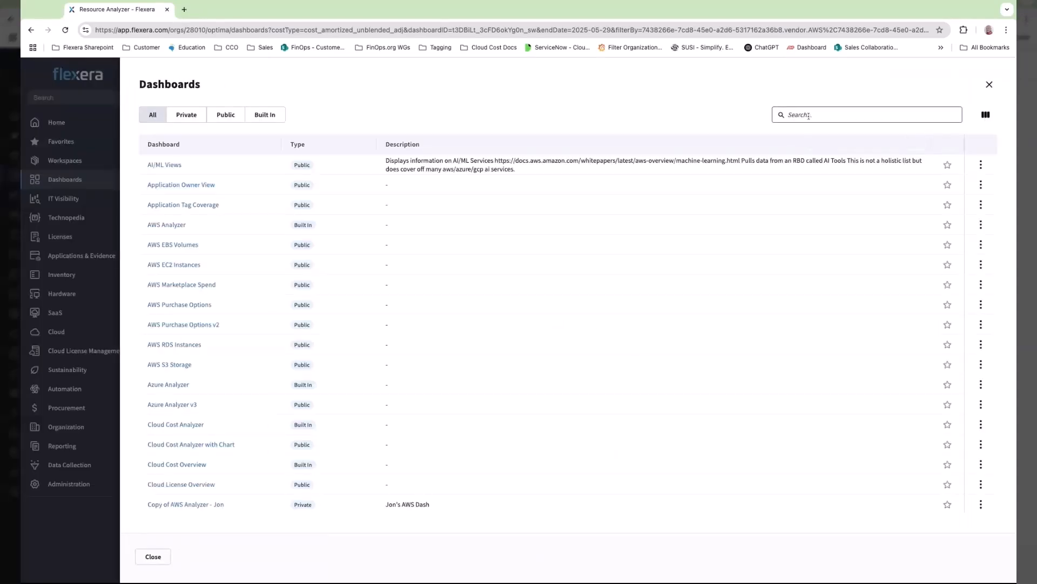
scroll(329, 305, "down", 10)
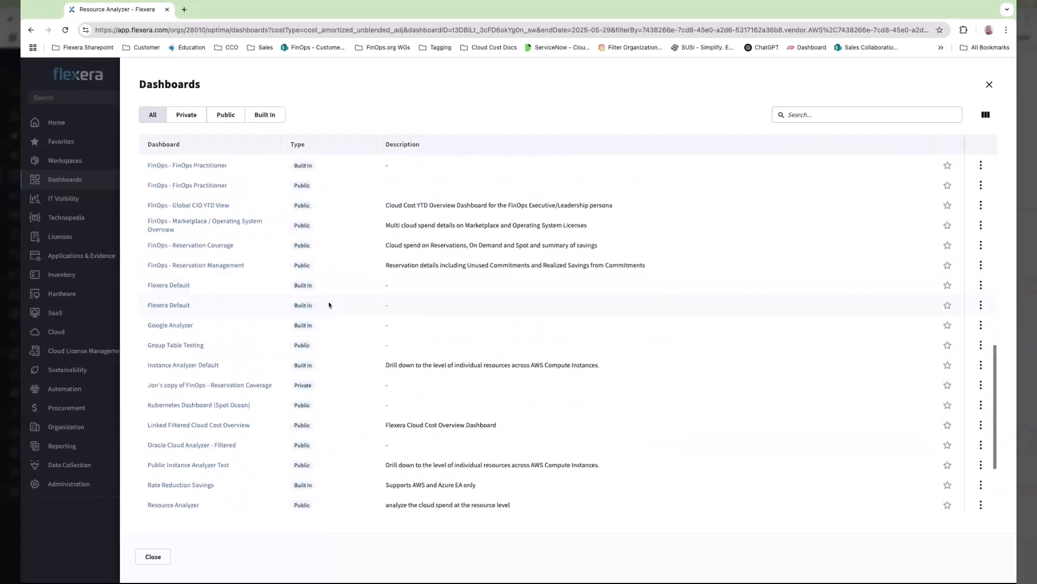
scroll(329, 305, "up", 10)
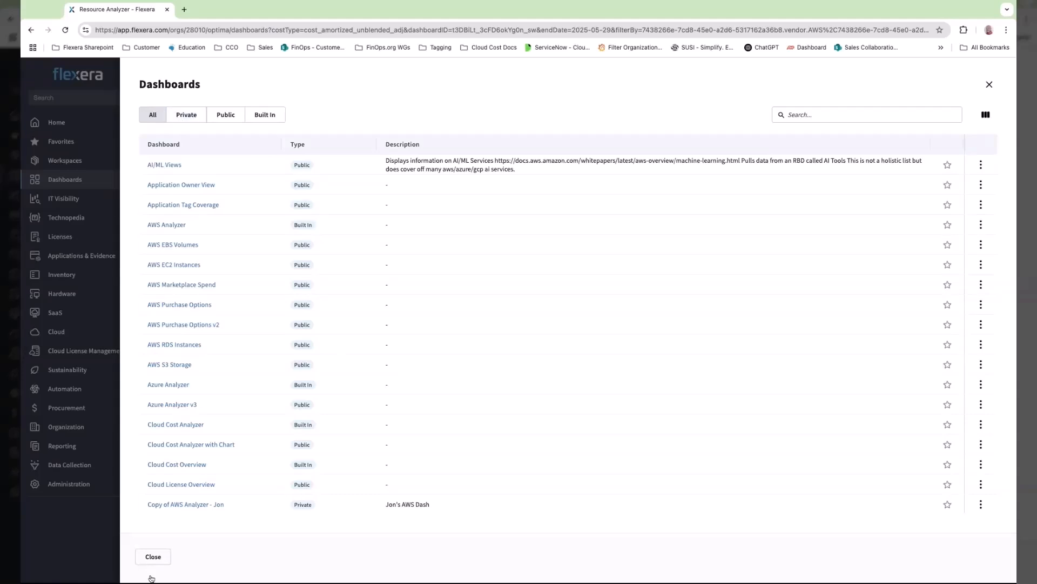
left_click(154, 557)
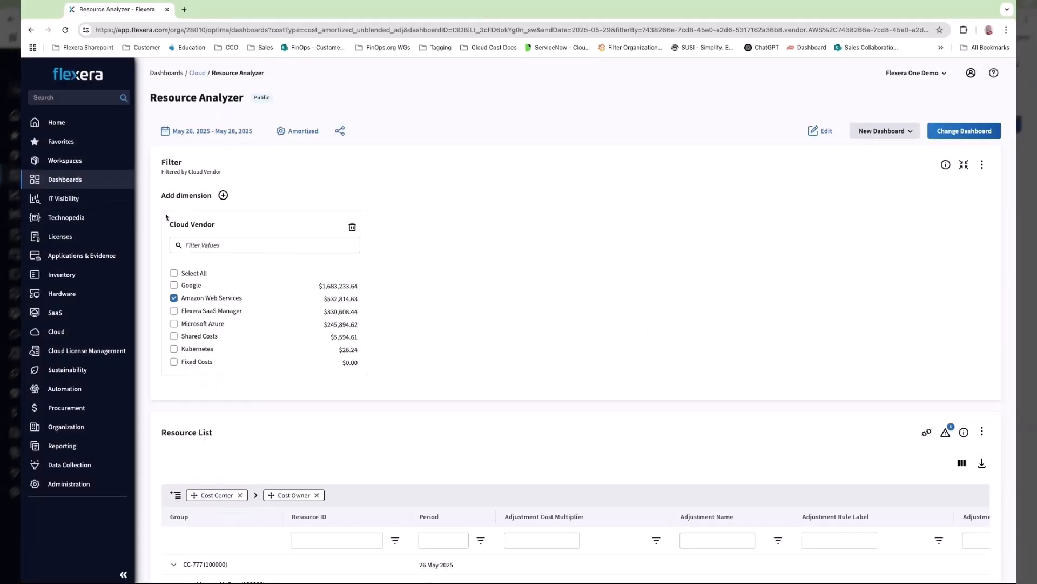
scroll(397, 263, "down", 1)
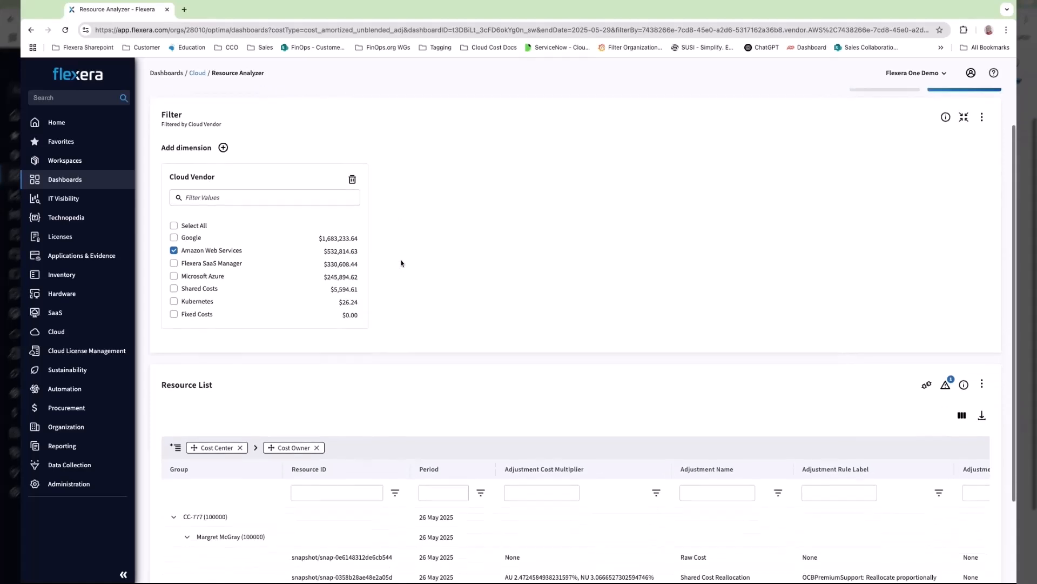
scroll(405, 263, "up", 1)
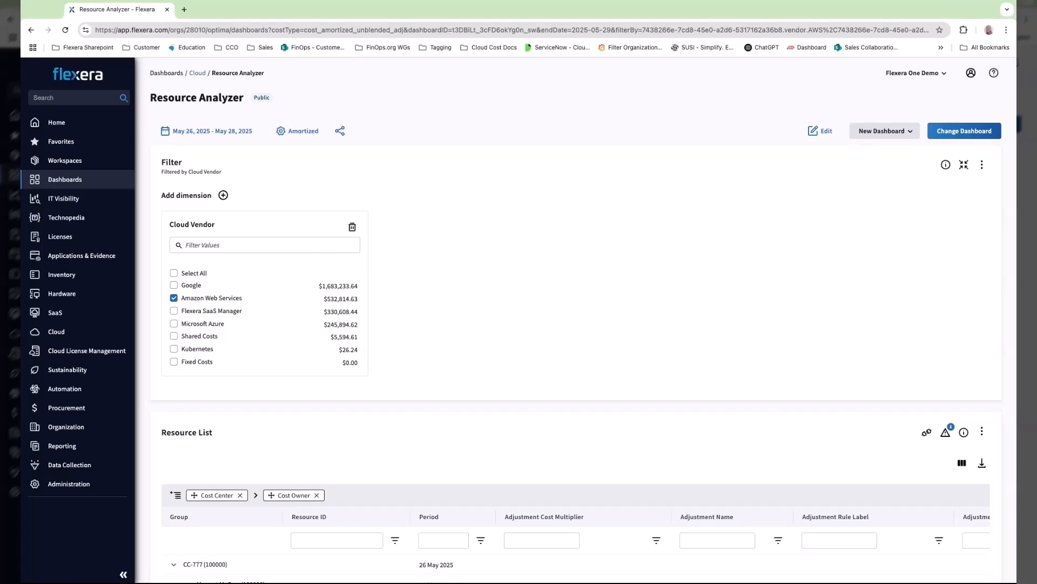
Add the Usage Type and Description dimensions to the dashboard filter.
left_click(223, 195)
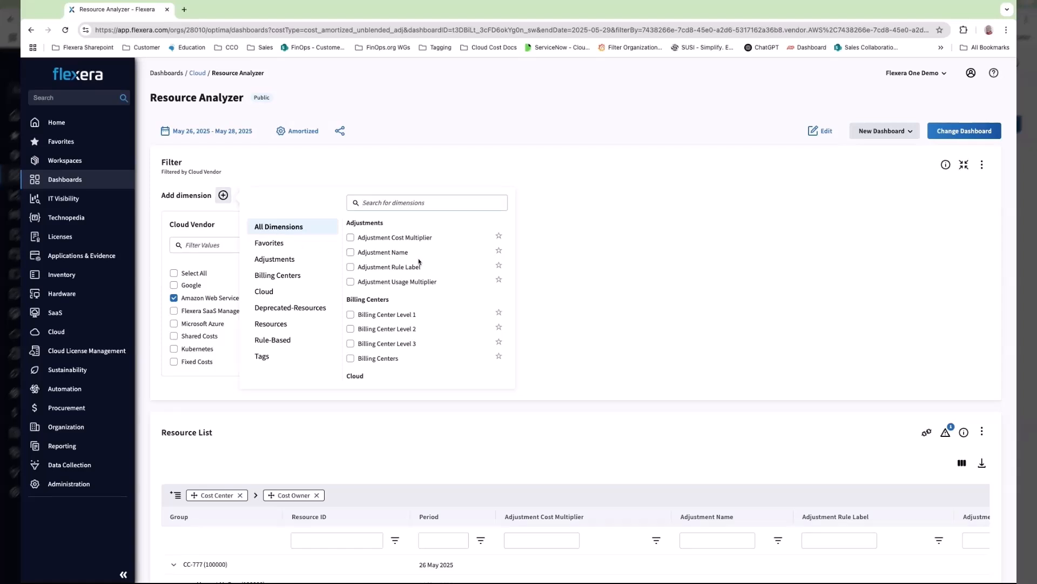
scroll(418, 270, "down", 10)
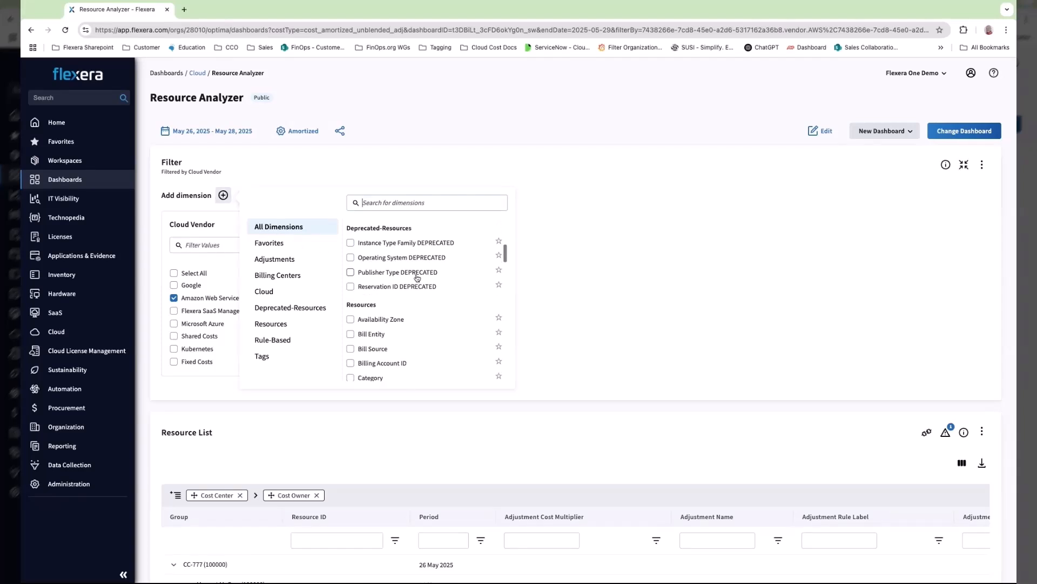
scroll(417, 278, "down", 10)
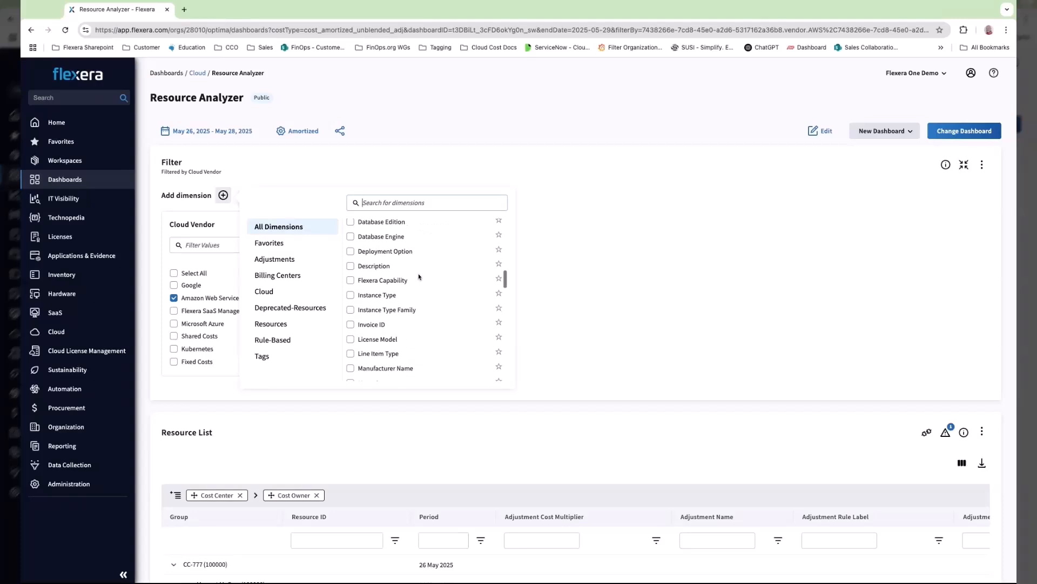
scroll(418, 277, "down", 3)
left_click(350, 297)
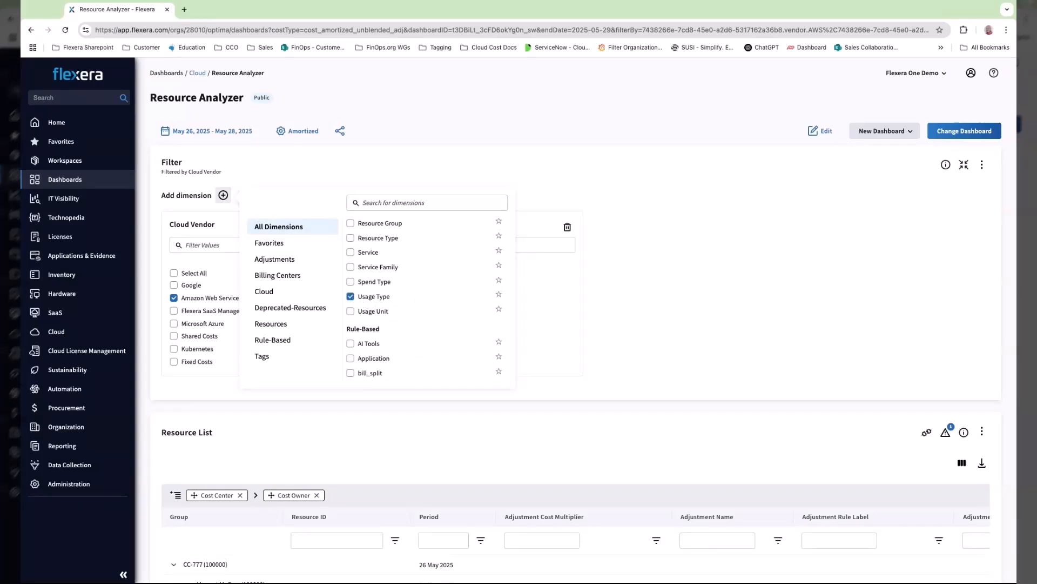
scroll(396, 268, "up", 3)
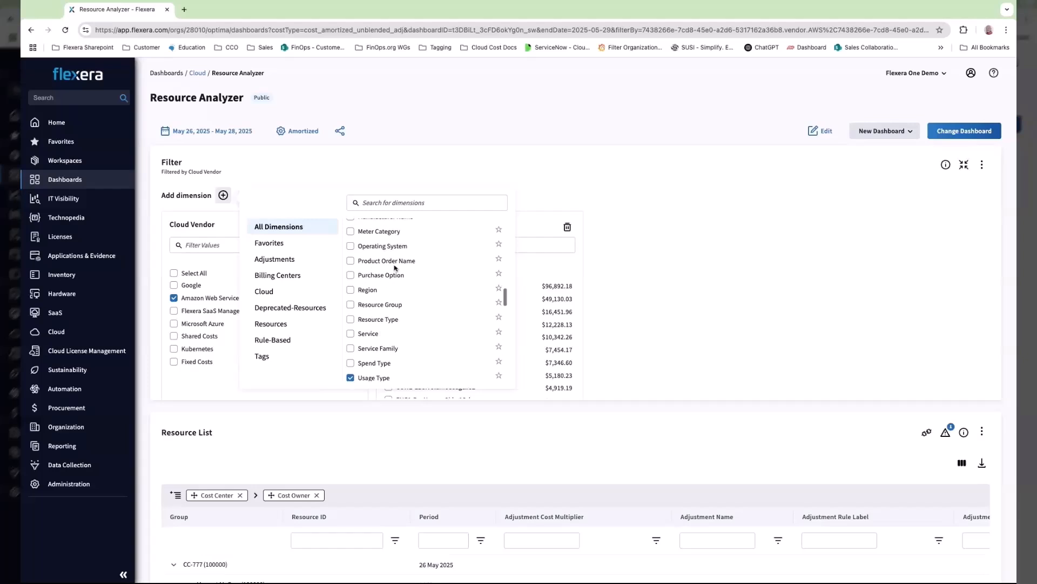
scroll(395, 268, "up", 3)
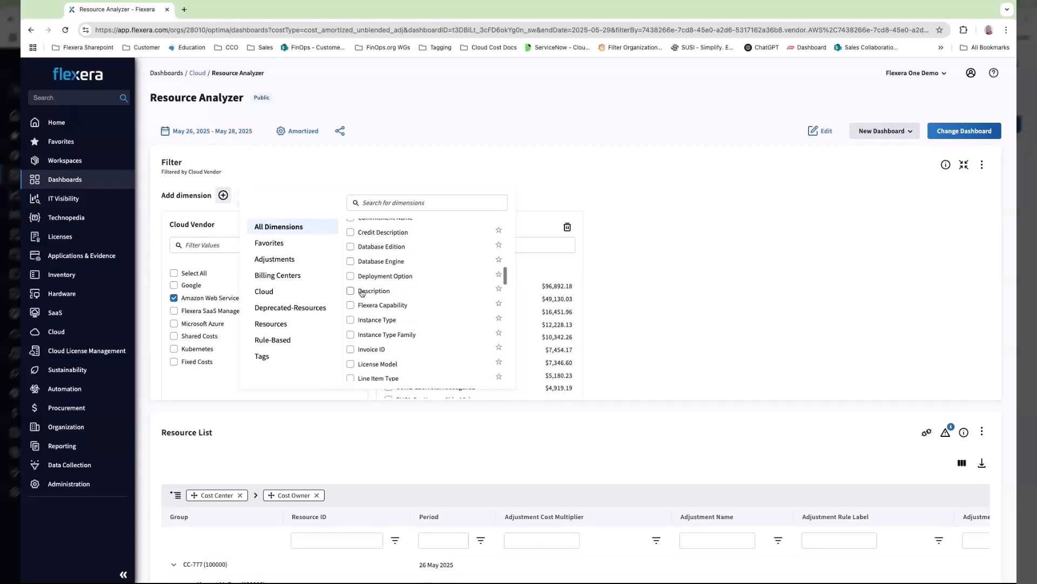
left_click(350, 290)
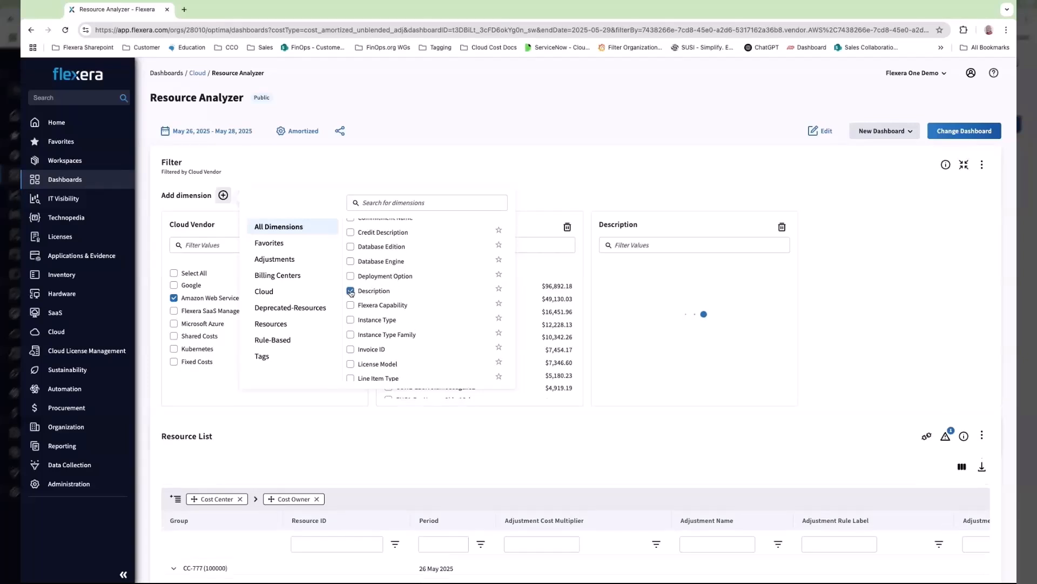
left_click(900, 299)
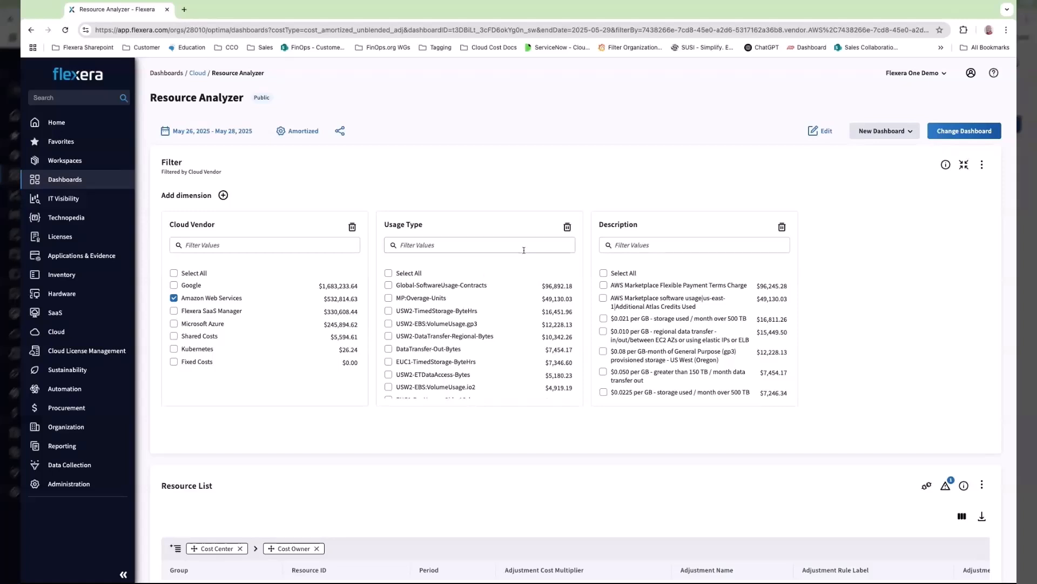
Search the Usage Type filter for gp2 and apply it as a custom filter value.
scroll(513, 246, "down", 1)
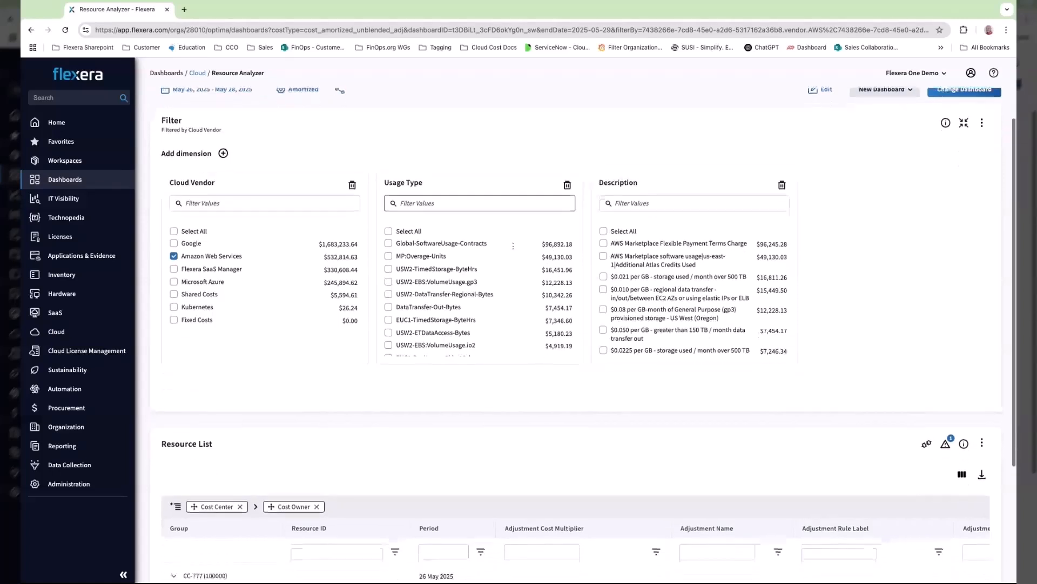
left_click(486, 201)
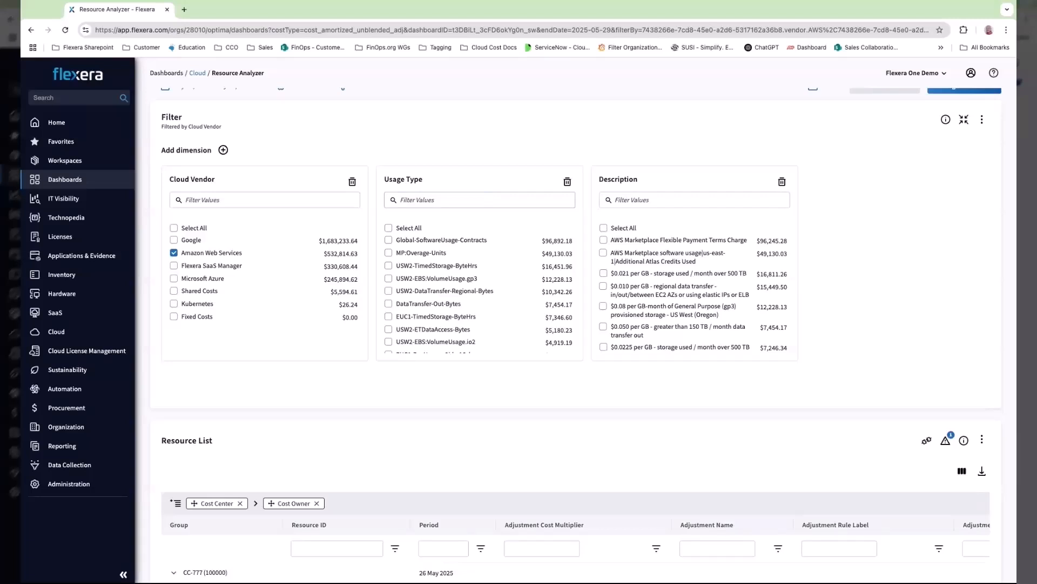
type("gp")
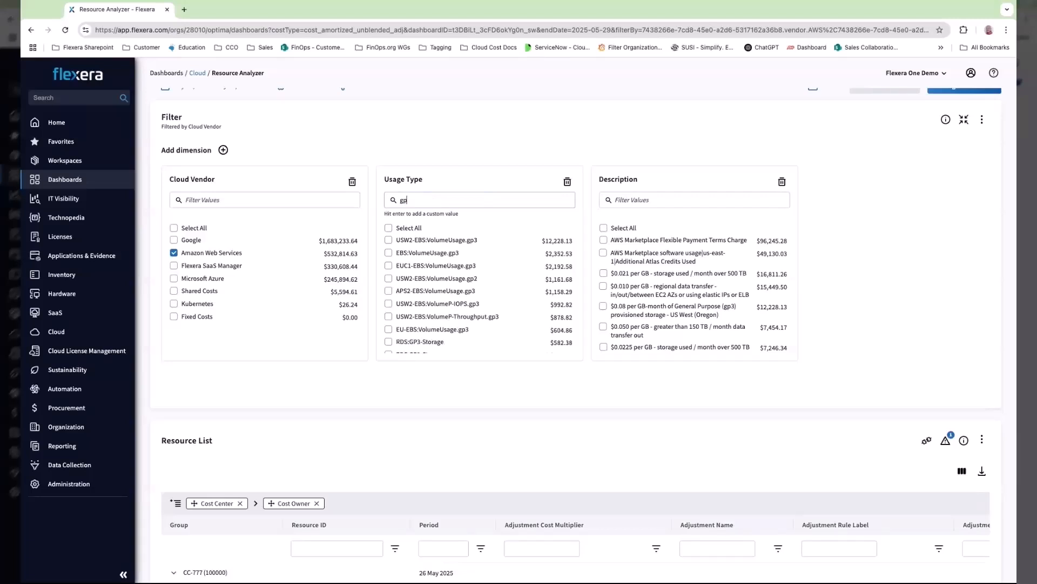
type("2")
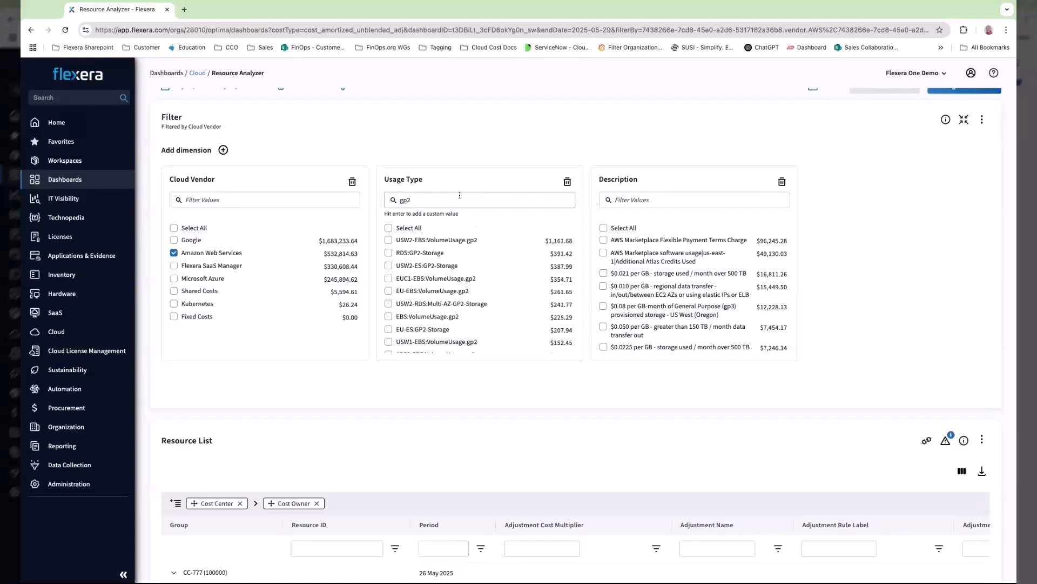
key("Return")
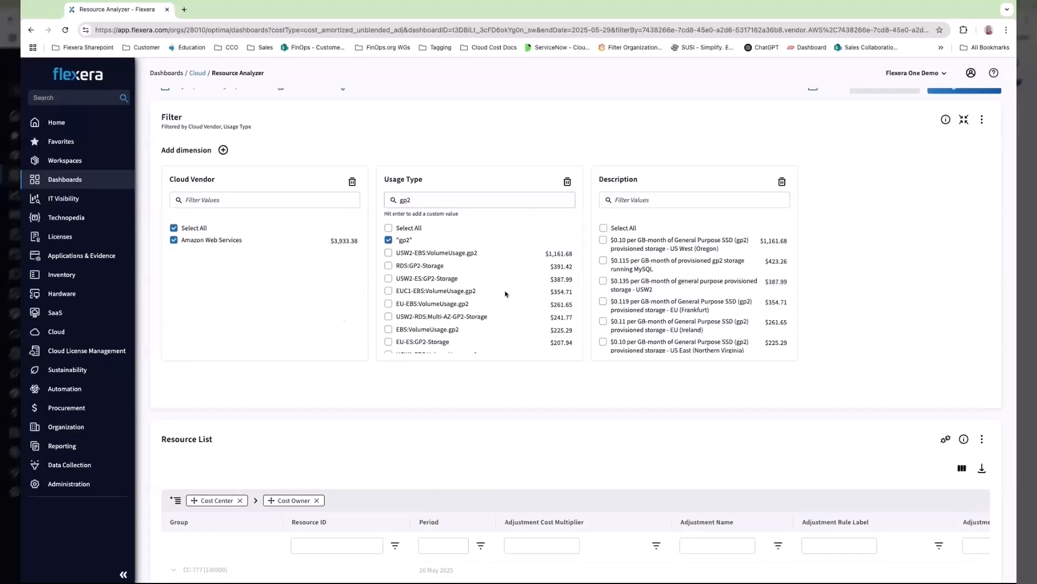
scroll(506, 293, "down", 3)
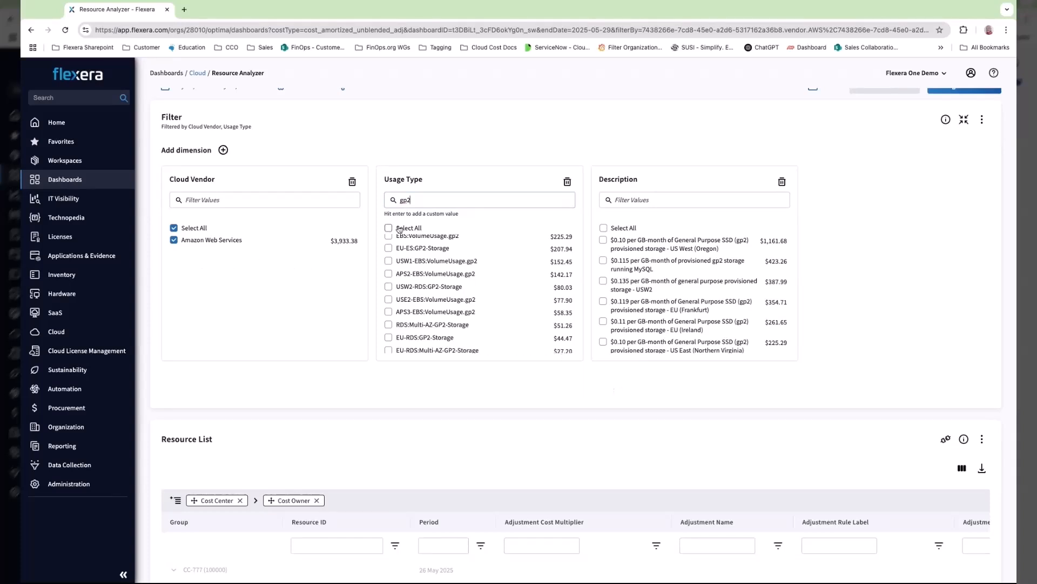
key("Return")
Show the Resource List's column chooser and add Availability Zone as a row group after Cost Center and Cost Owner.
scroll(867, 355, "down", 3)
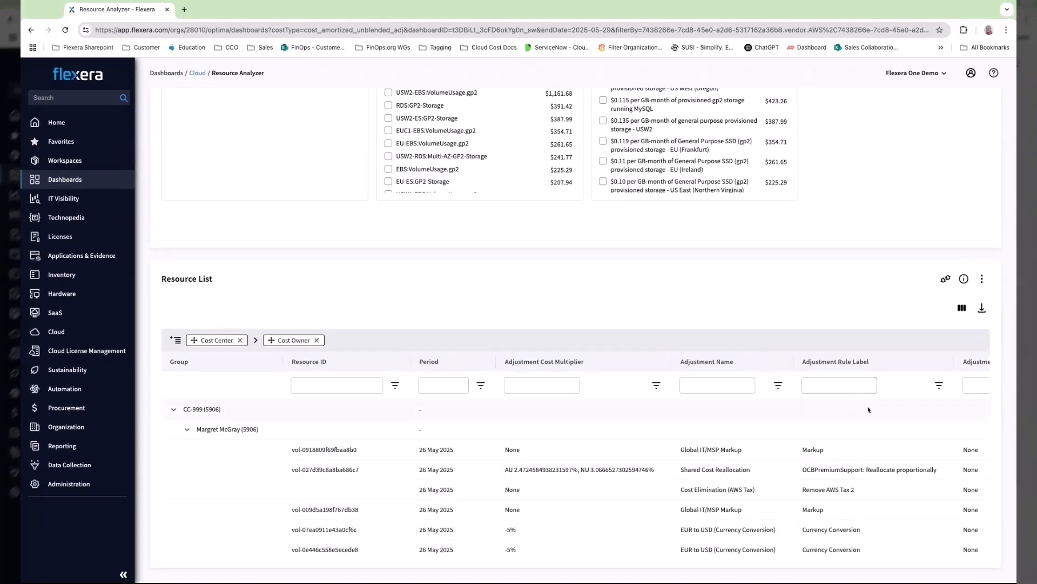
scroll(871, 409, "right", 2)
scroll(871, 409, "right", 3)
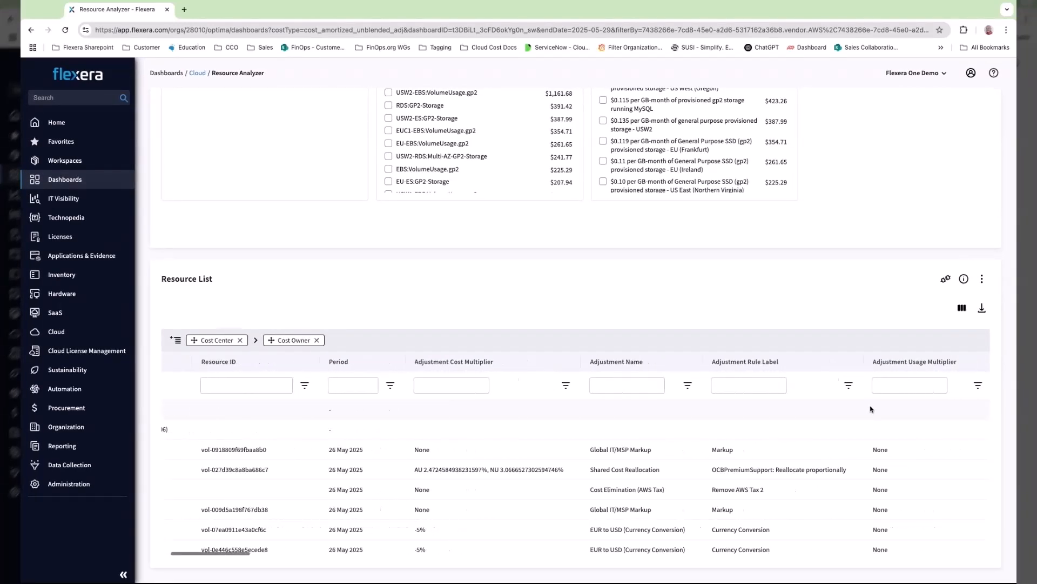
scroll(850, 384, "right", 5)
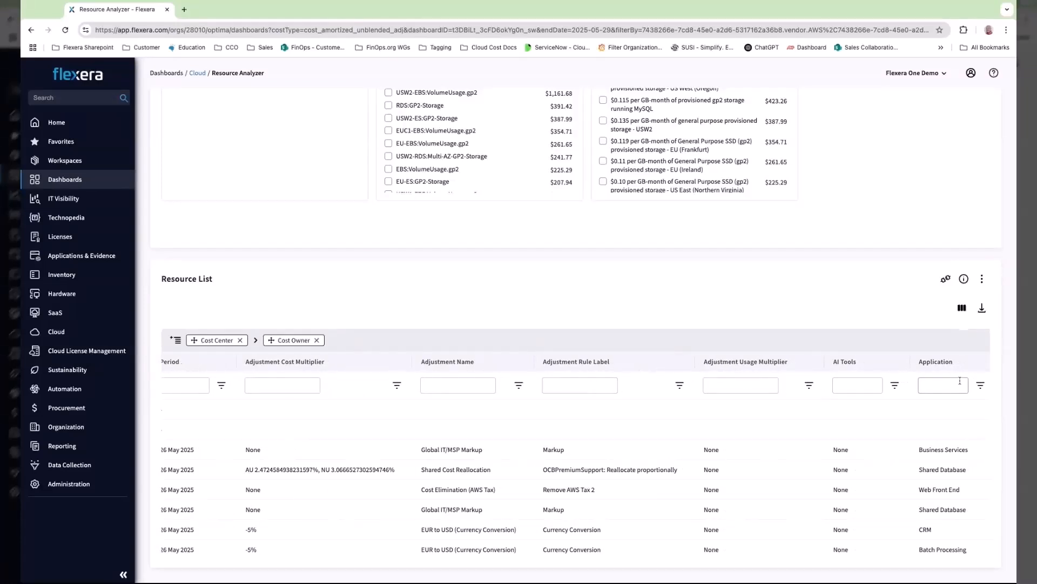
left_click(982, 279)
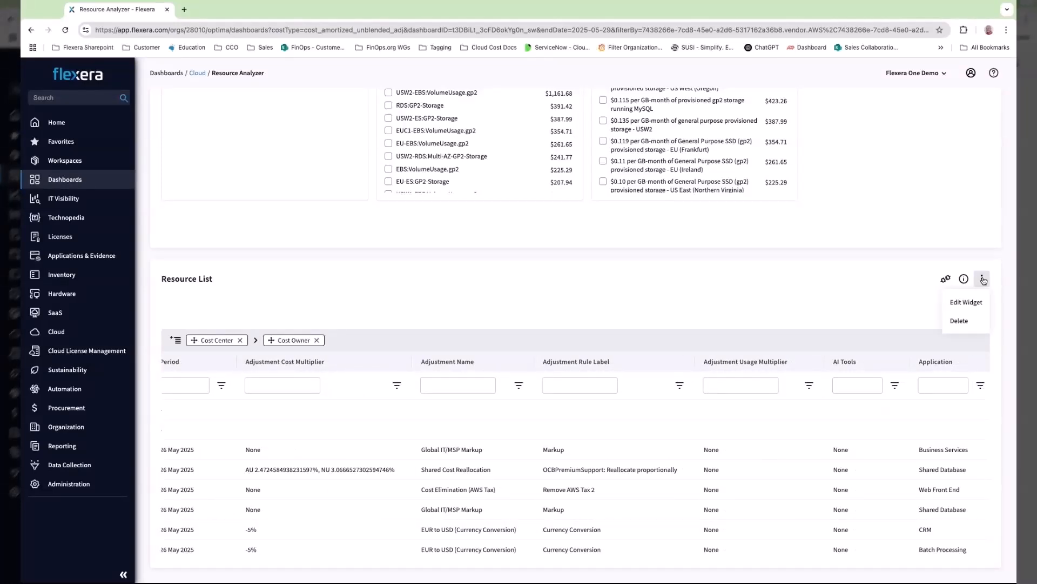
left_click(960, 307)
left_click(957, 306)
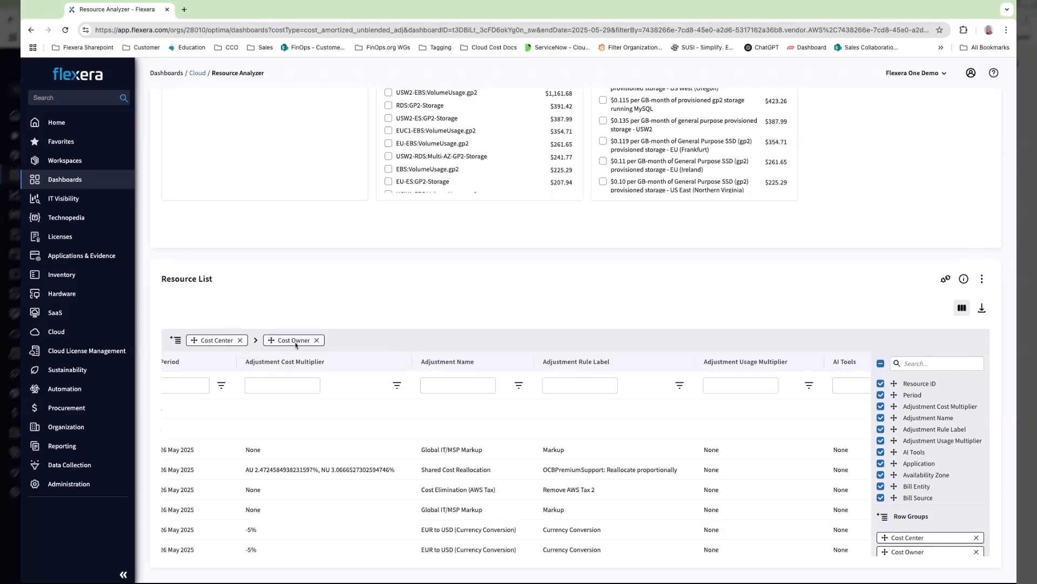
scroll(956, 468, "down", 1)
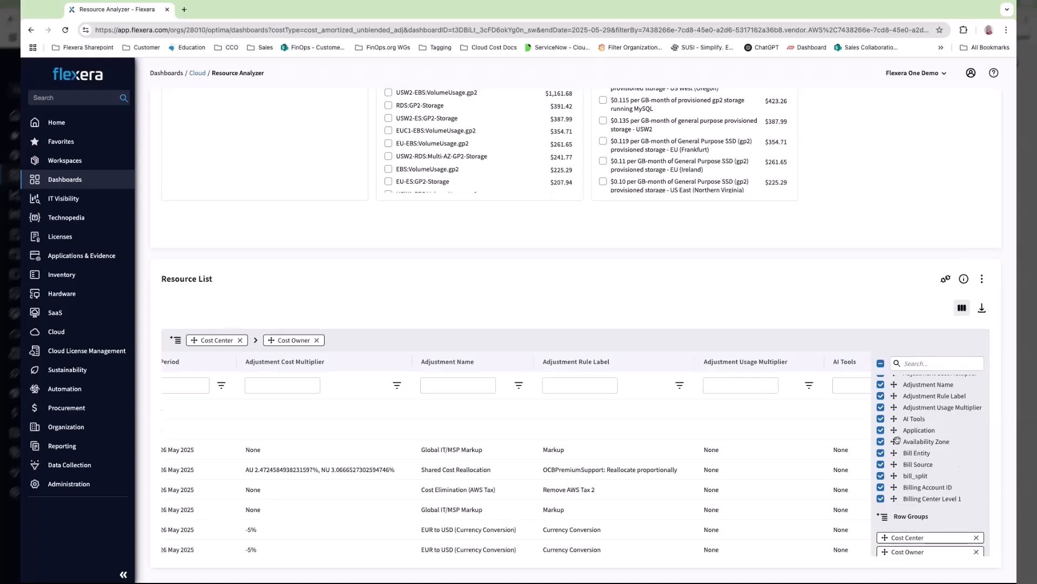
left_click_drag(897, 440, 428, 339)
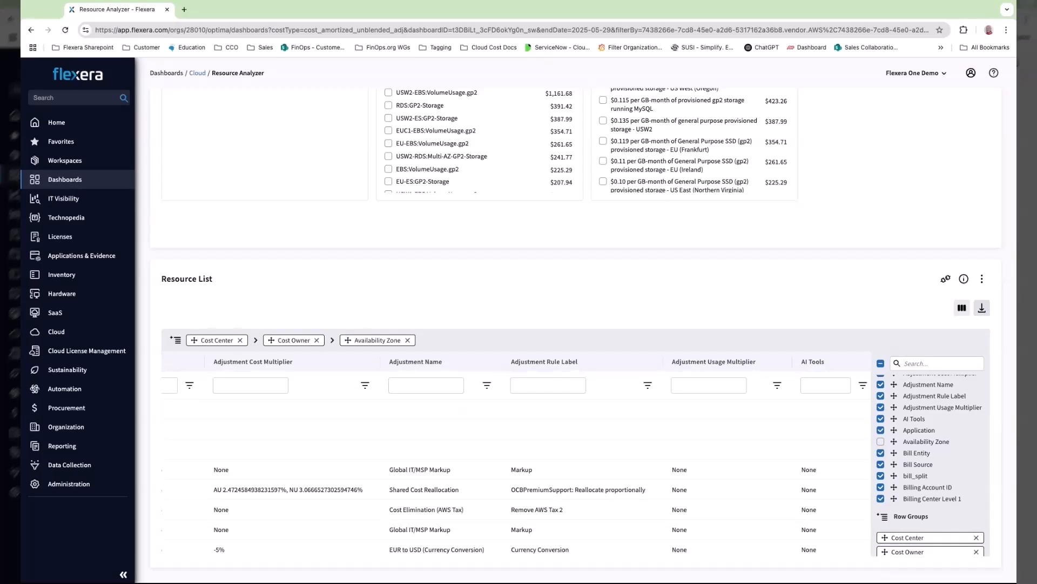
left_click(983, 309)
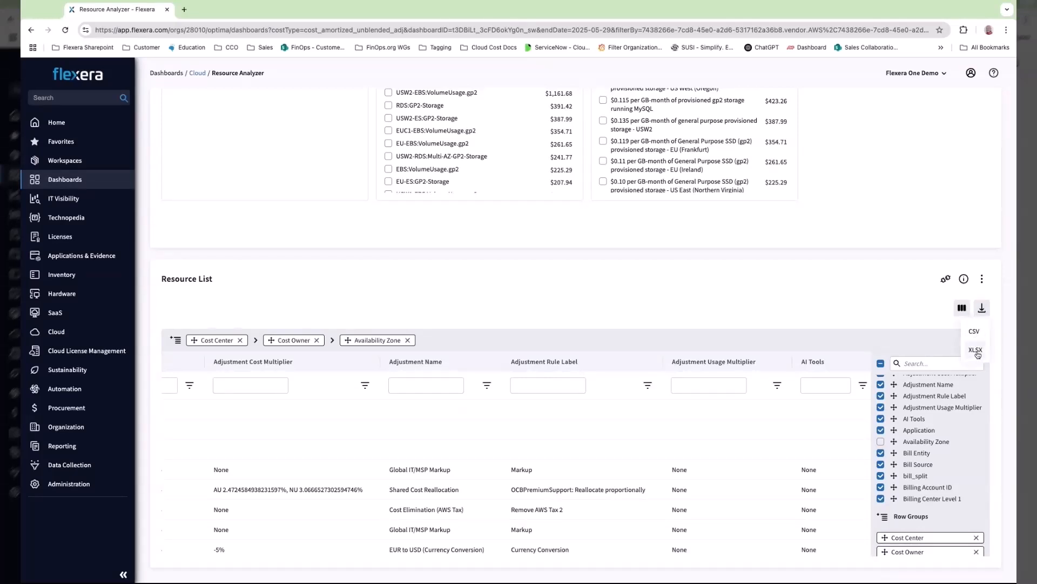
scroll(882, 147, "up", 4)
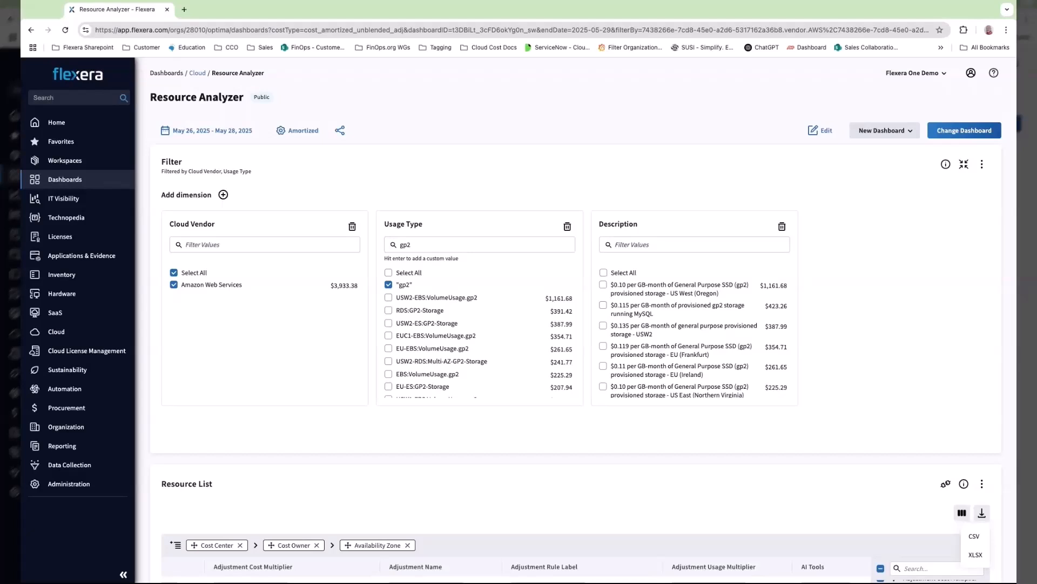
left_click(912, 134)
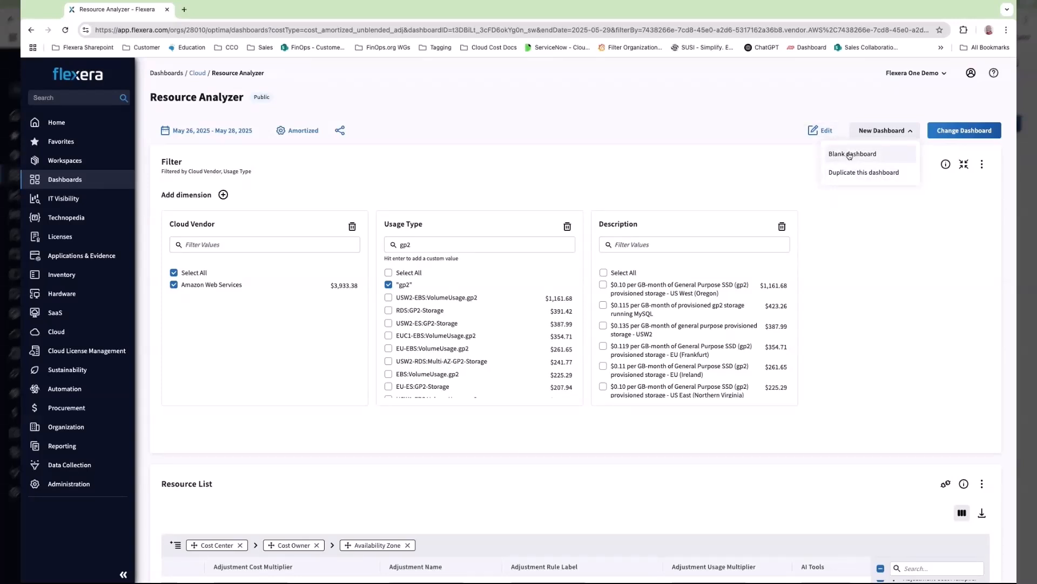
left_click(979, 170)
left_click(982, 168)
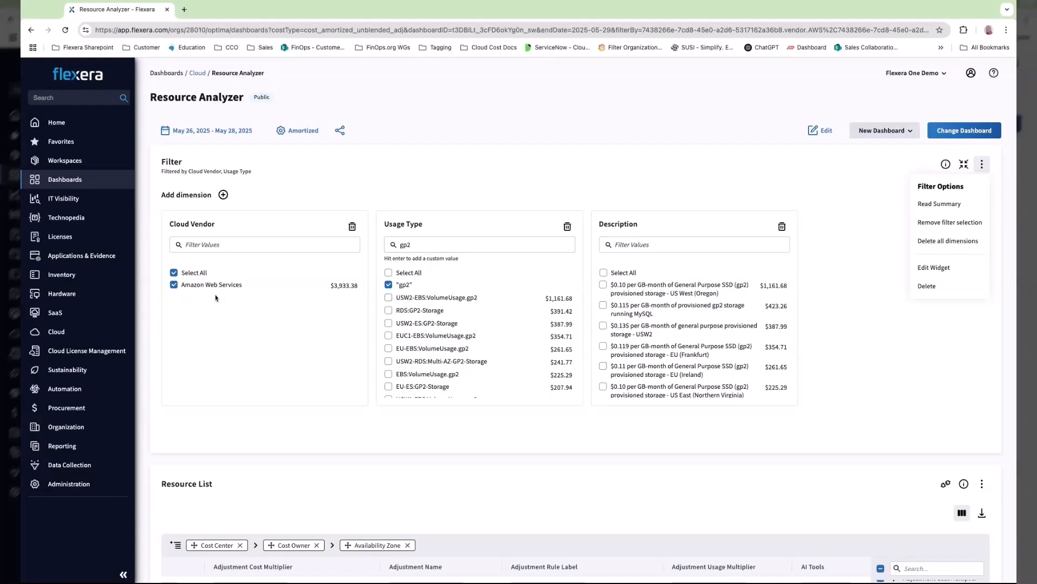
Deselect the custom gp2 value in the Usage Type filter and look through the individual gp2 usage types.
mouse_move(336, 289)
left_click(389, 285)
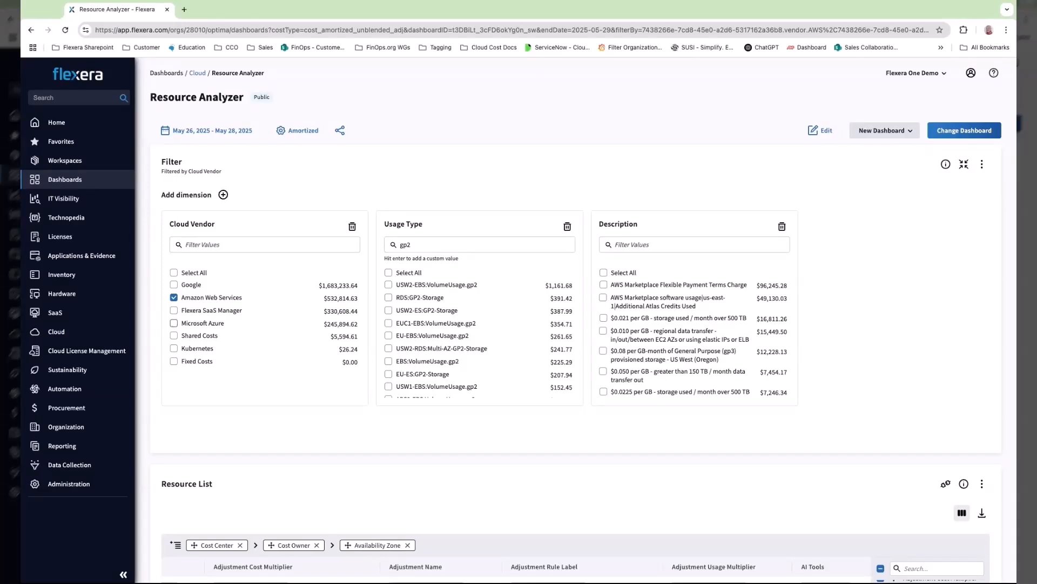
mouse_move(80, 180)
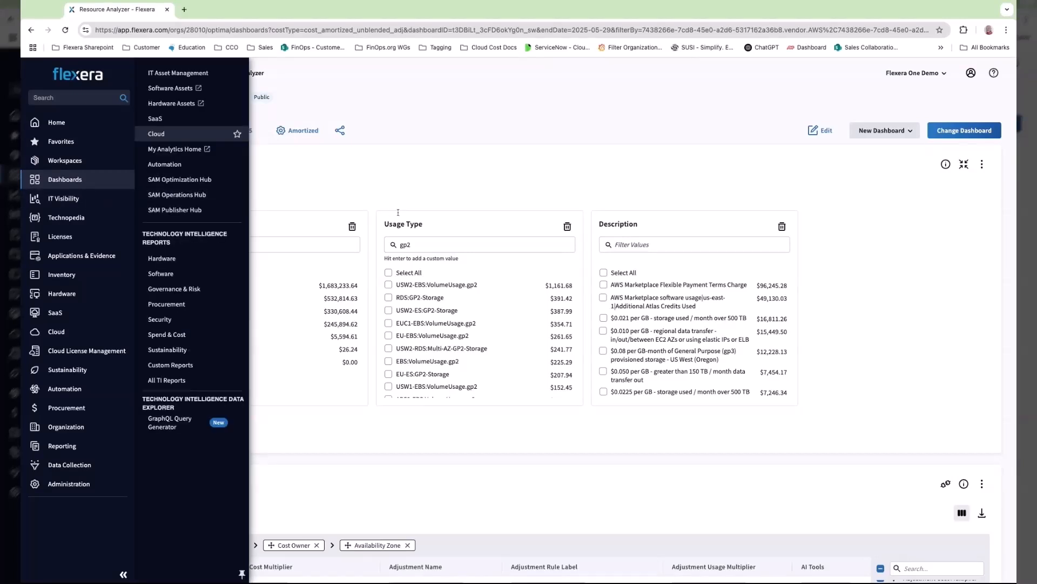
scroll(426, 302, "down", 3)
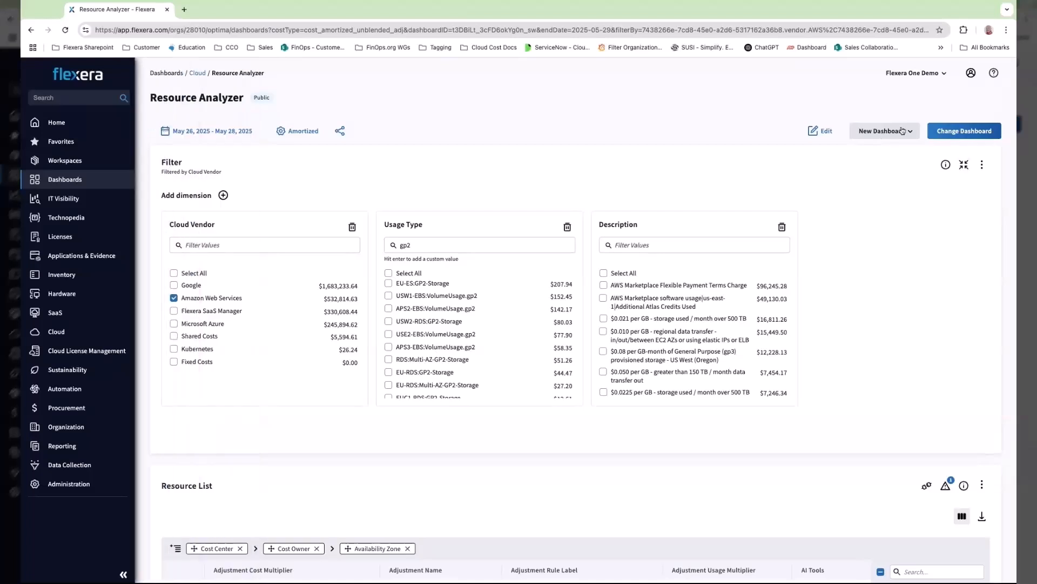
Search the dashboards for finops and switch to the built-in FinOps - FinOps Practitioner dashboard.
left_click(954, 131)
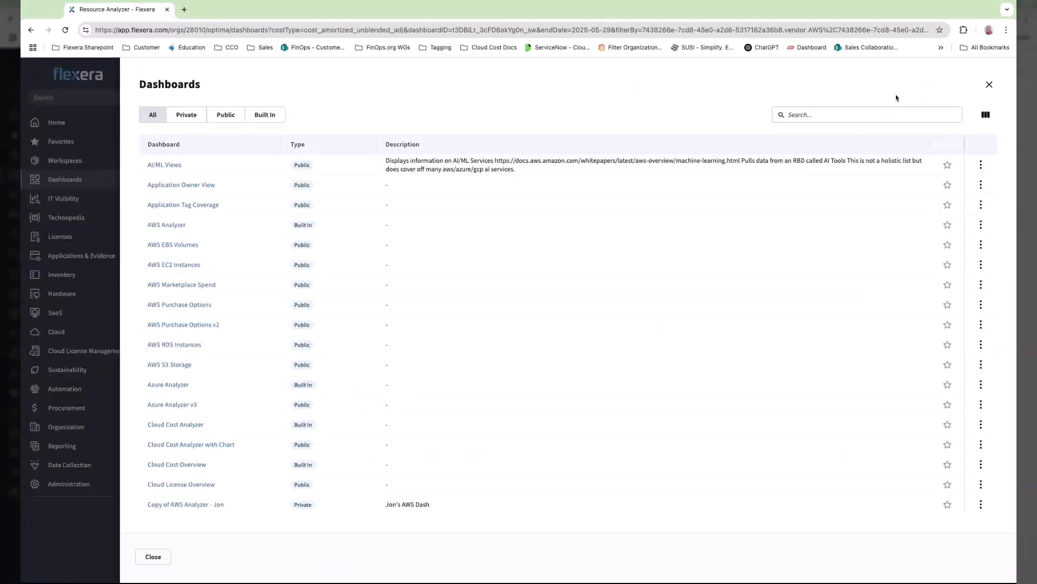
left_click(883, 111)
type("finops")
key("Return")
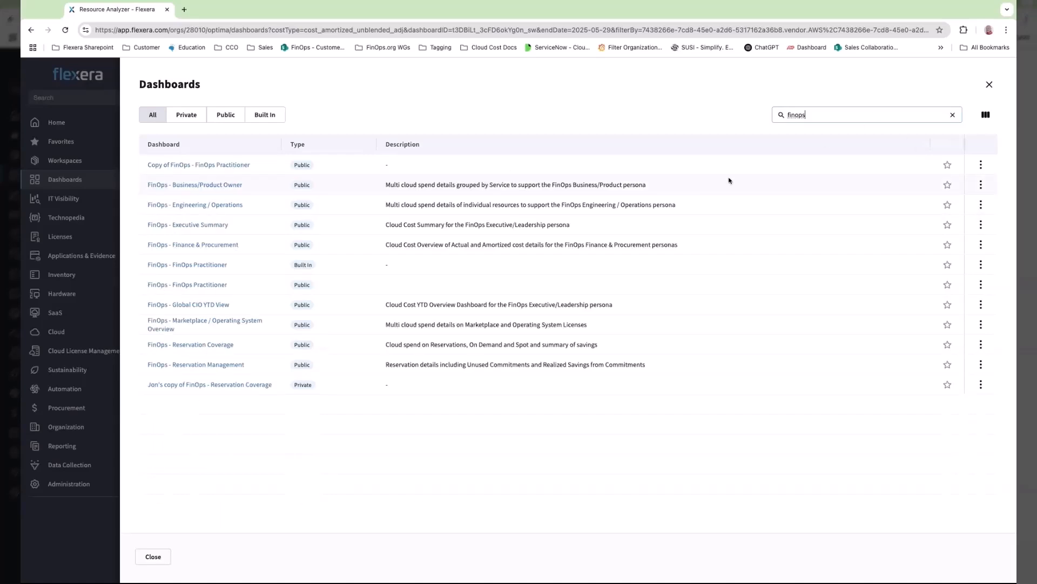
left_click(224, 264)
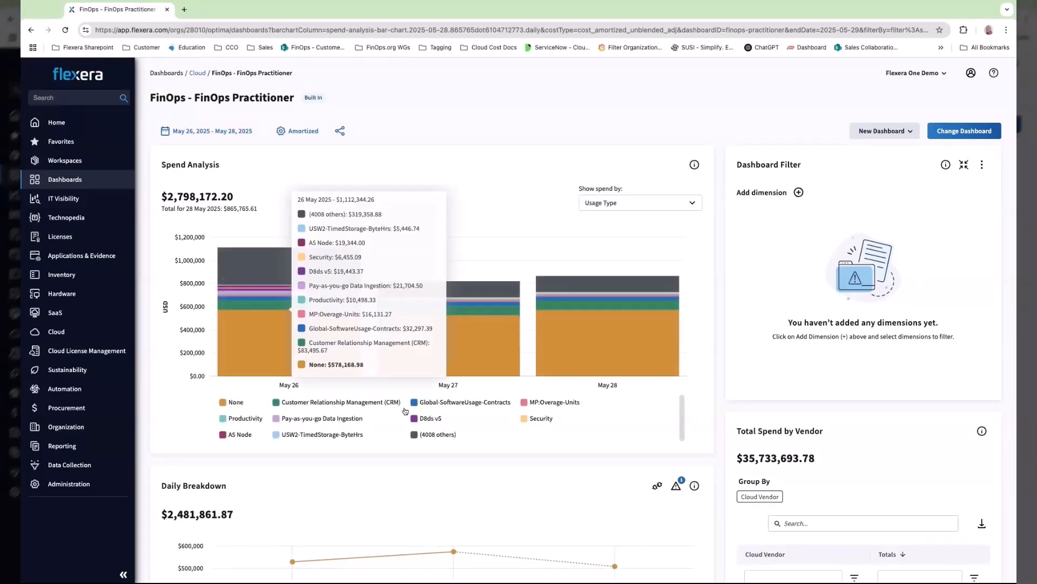
Go to the Cloud section's Tabular View and look at its date range options without changing them.
scroll(567, 481, "down", 9)
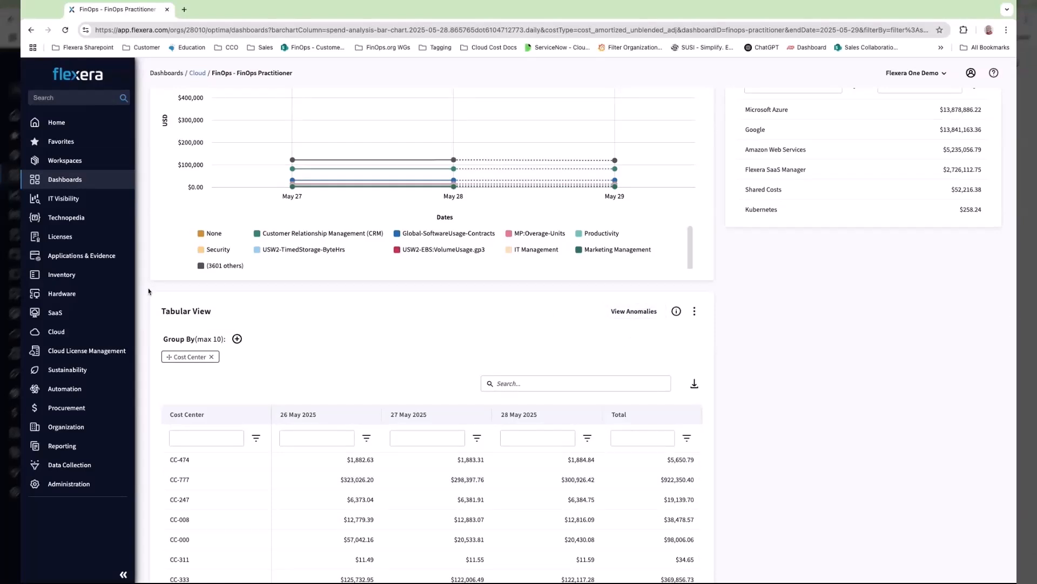
mouse_move(79, 325)
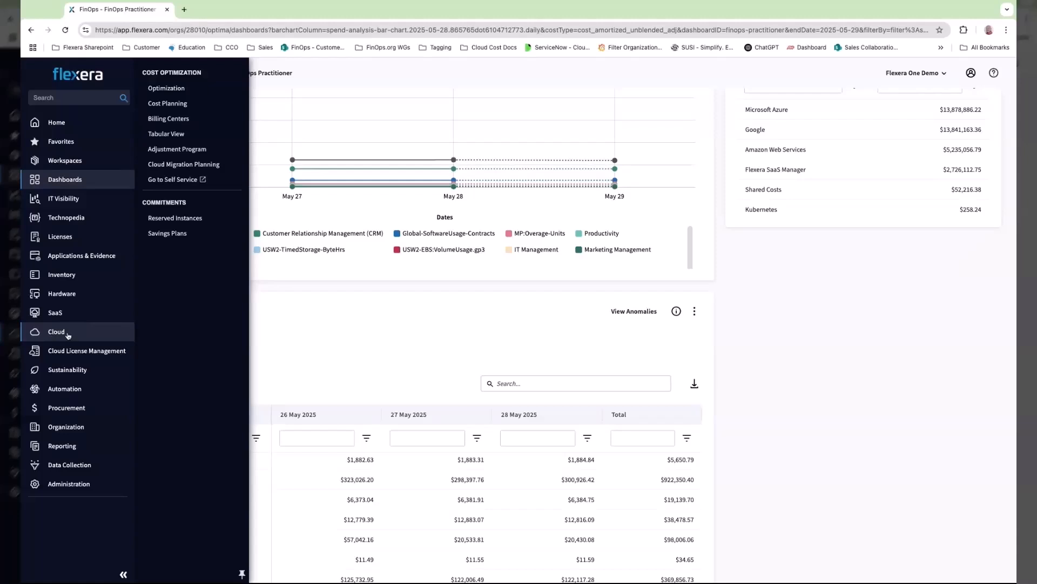
left_click(165, 134)
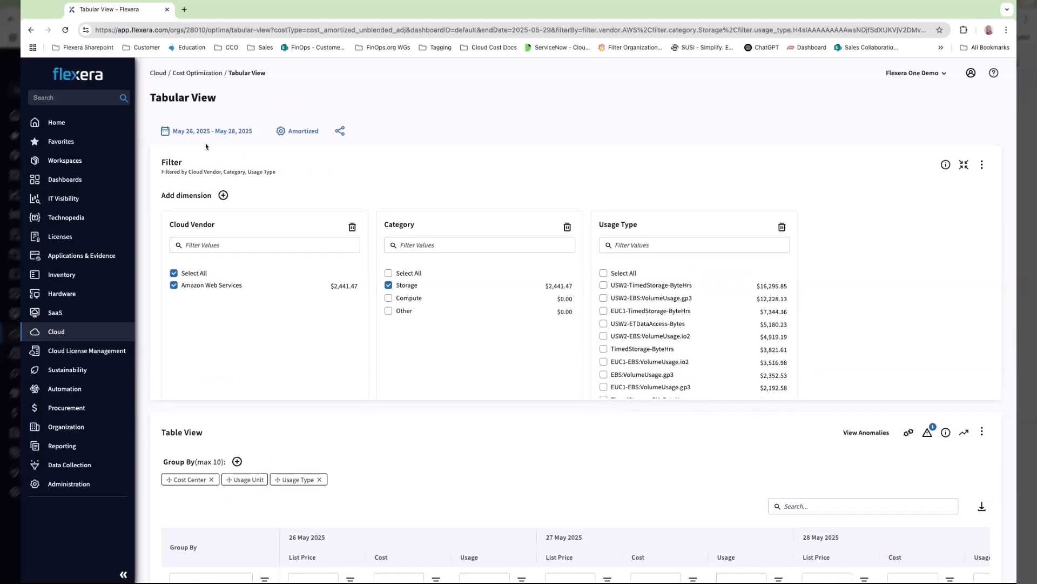
left_click(206, 135)
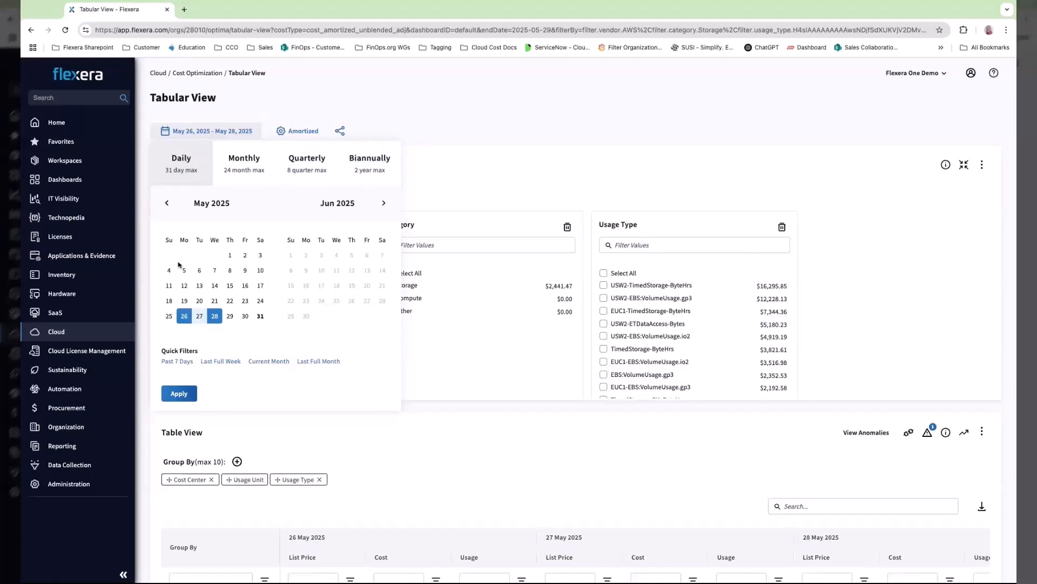
left_click(537, 164)
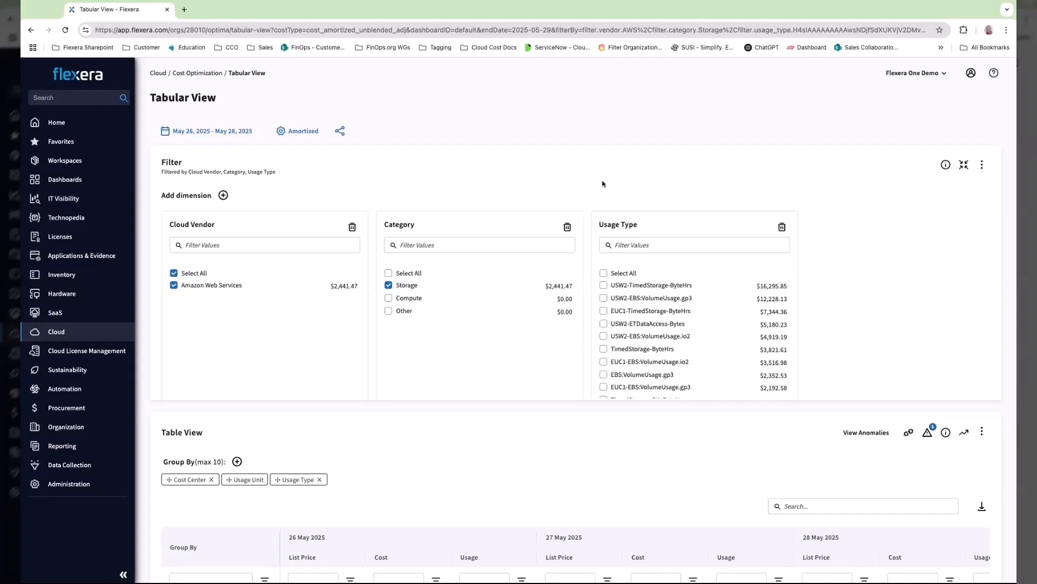
Clear the Storage category and Amazon Web Services vendor selections in the Tabular View filter.
left_click(389, 285)
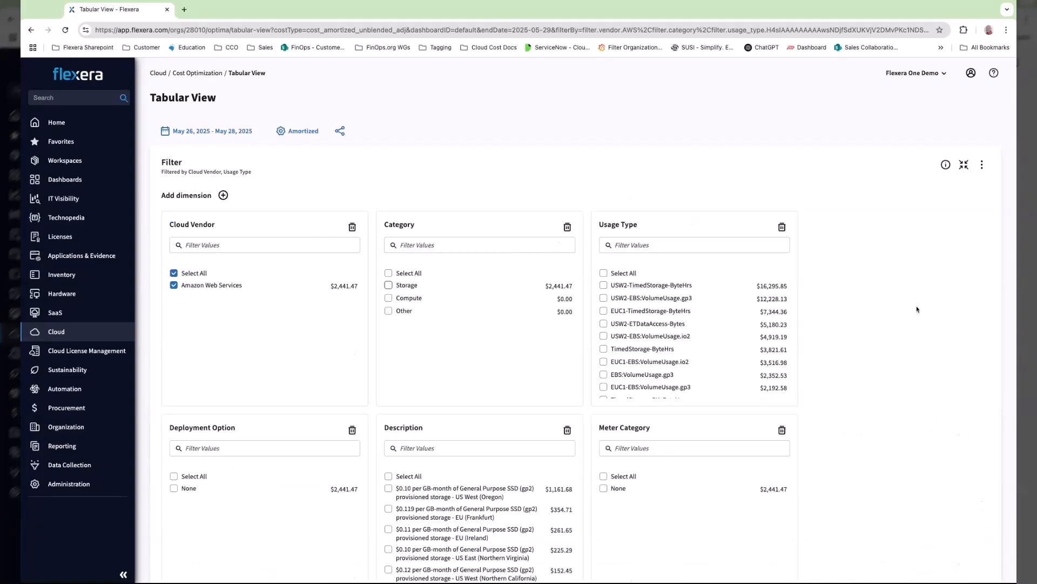
scroll(915, 309, "down", 2)
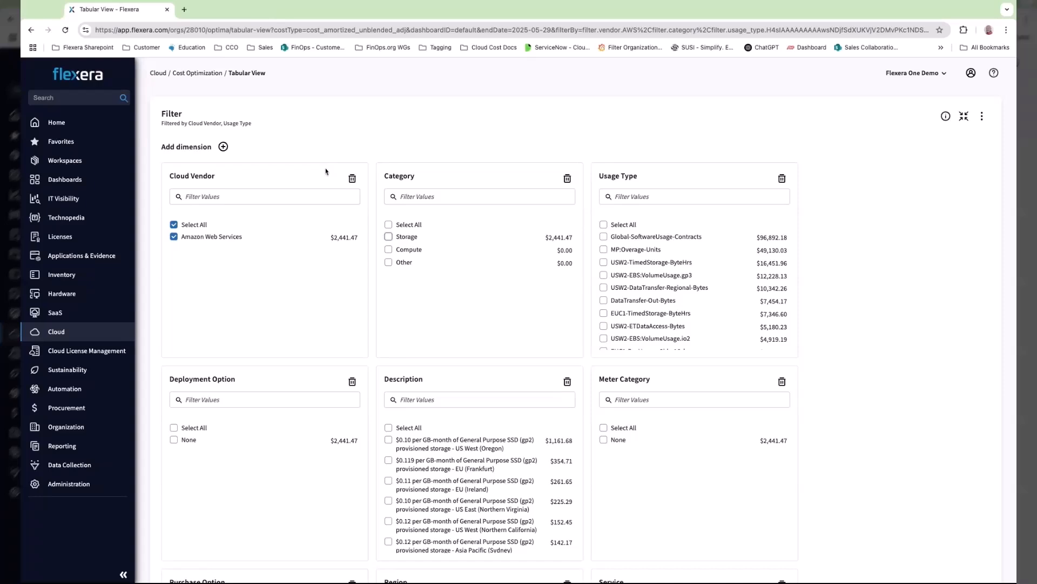
scroll(342, 190, "down", 1)
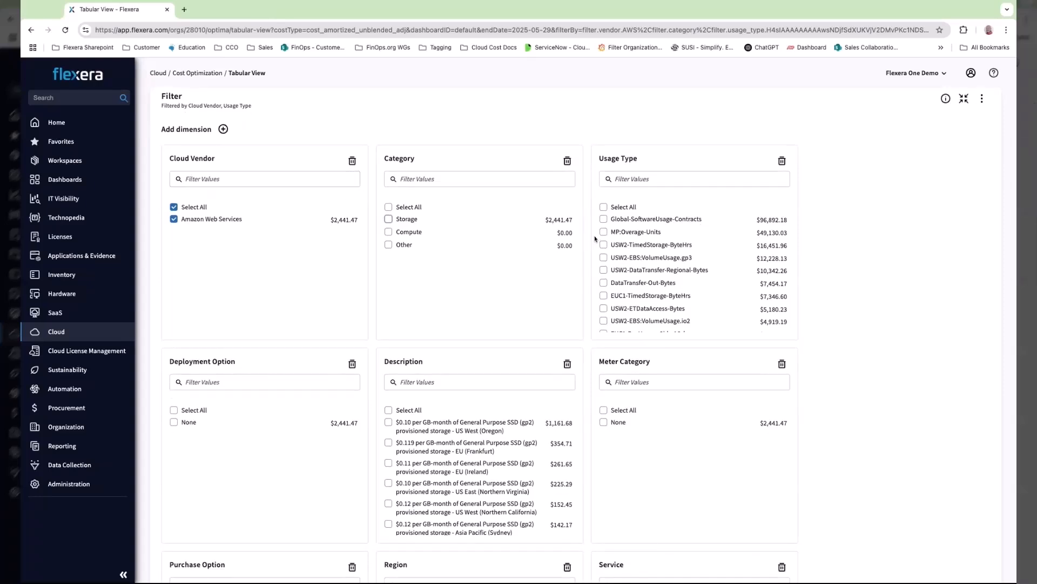
scroll(468, 449, "down", 1)
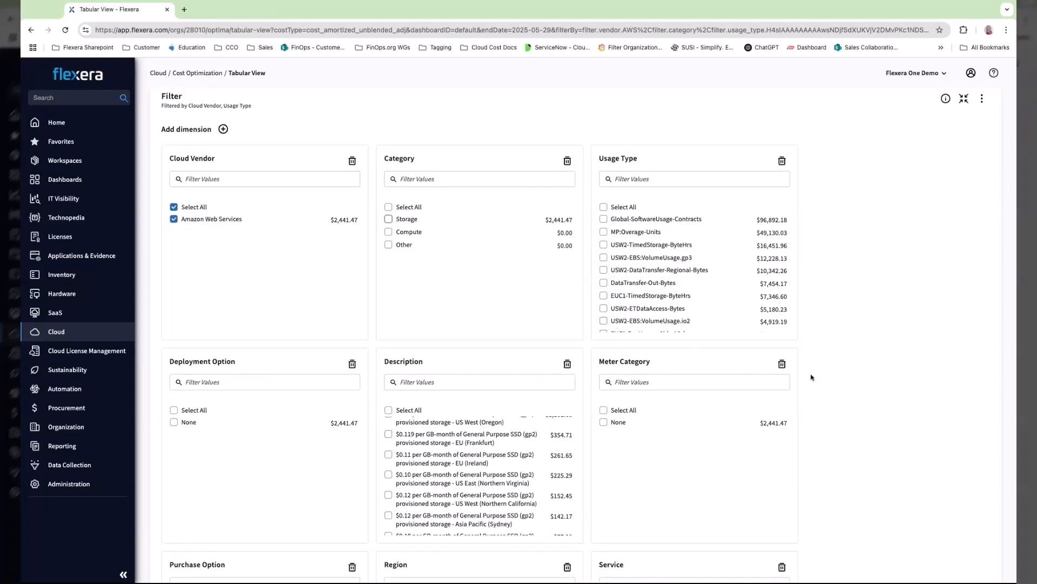
scroll(828, 372, "up", 2)
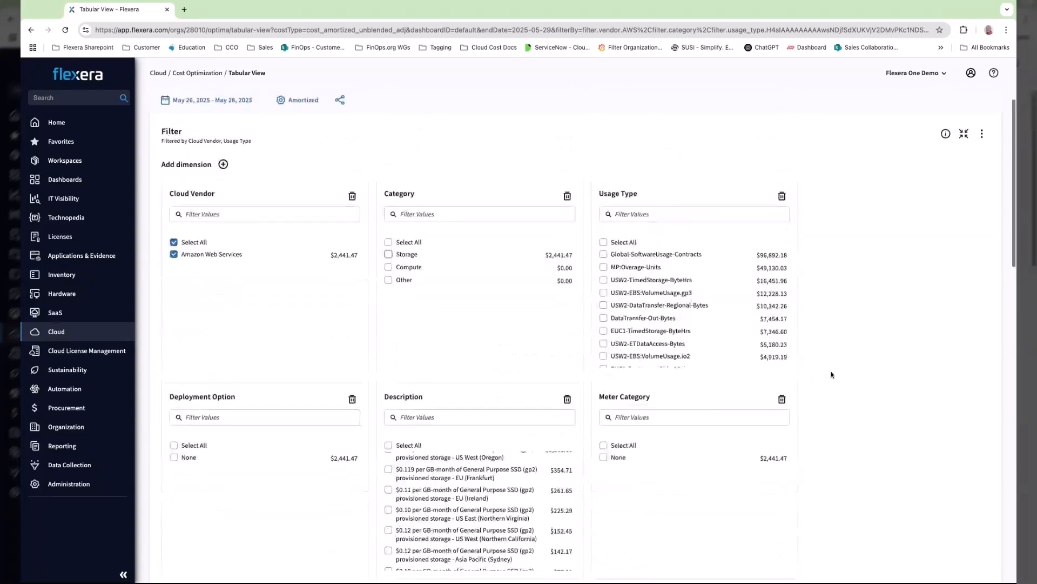
left_click(173, 254)
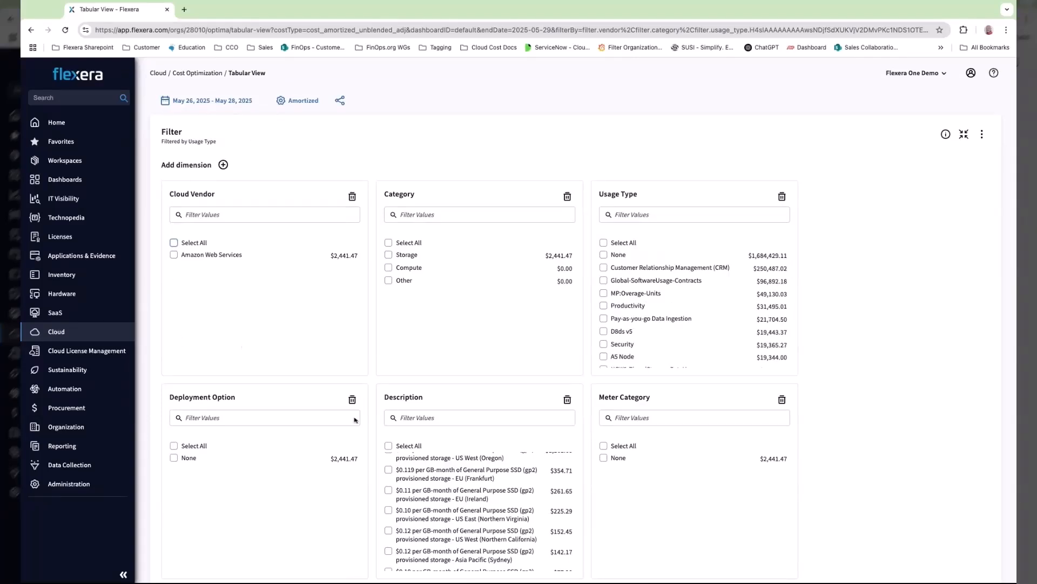
Look through the available values in the Usage Type and Description filters.
scroll(623, 469, "down", 8)
scroll(623, 468, "up", 9)
scroll(643, 365, "down", 5)
scroll(644, 364, "down", 6)
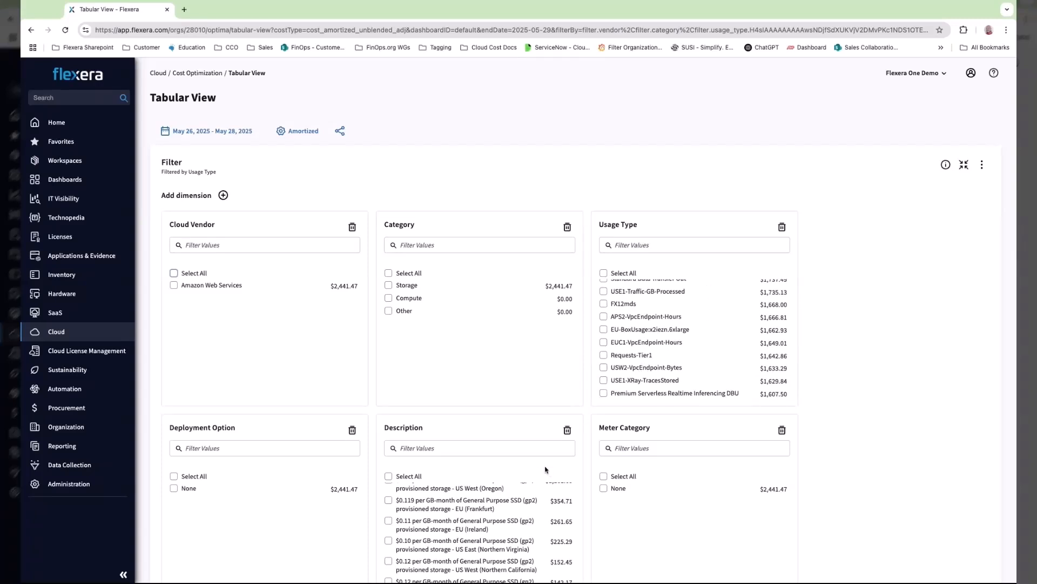
scroll(494, 521, "down", 5)
scroll(497, 520, "up", 6)
scroll(498, 519, "down", 4)
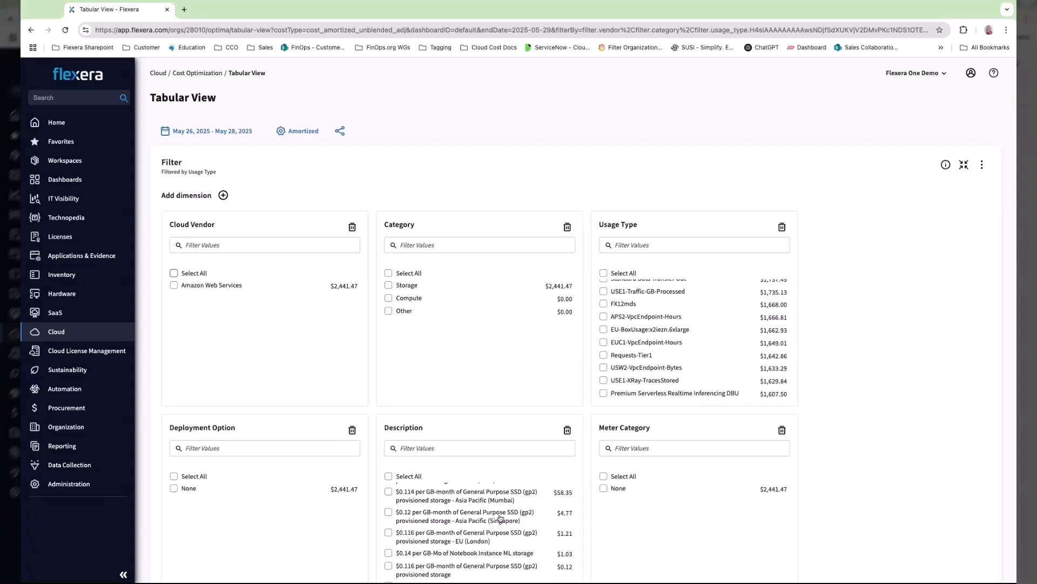
scroll(498, 519, "up", 4)
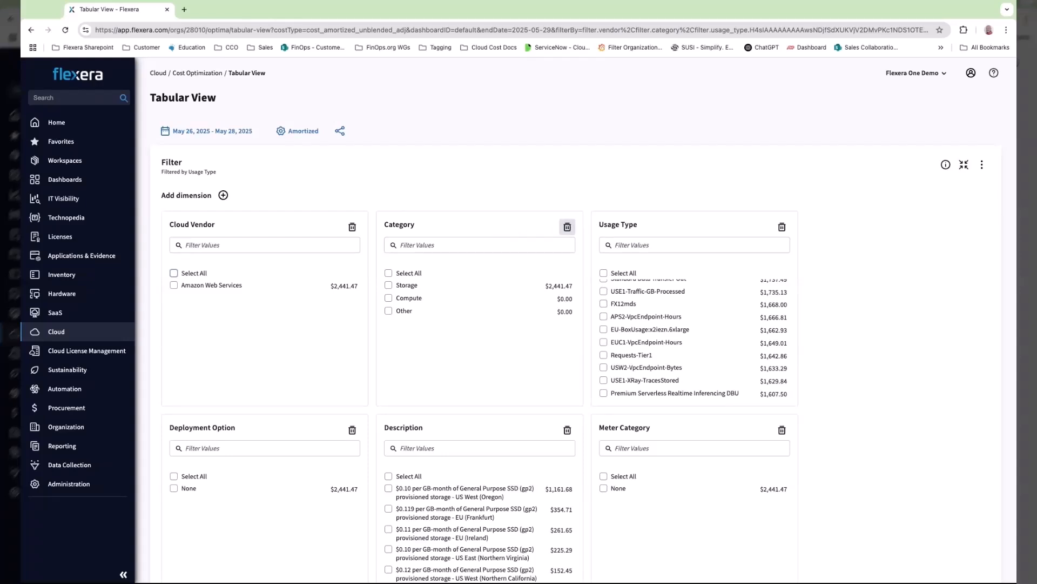
Remove every filter dimension except Cloud Vendor from the Tabular View filter.
left_click(567, 226)
left_click(568, 225)
left_click(567, 226)
left_click(568, 226)
left_click(568, 226)
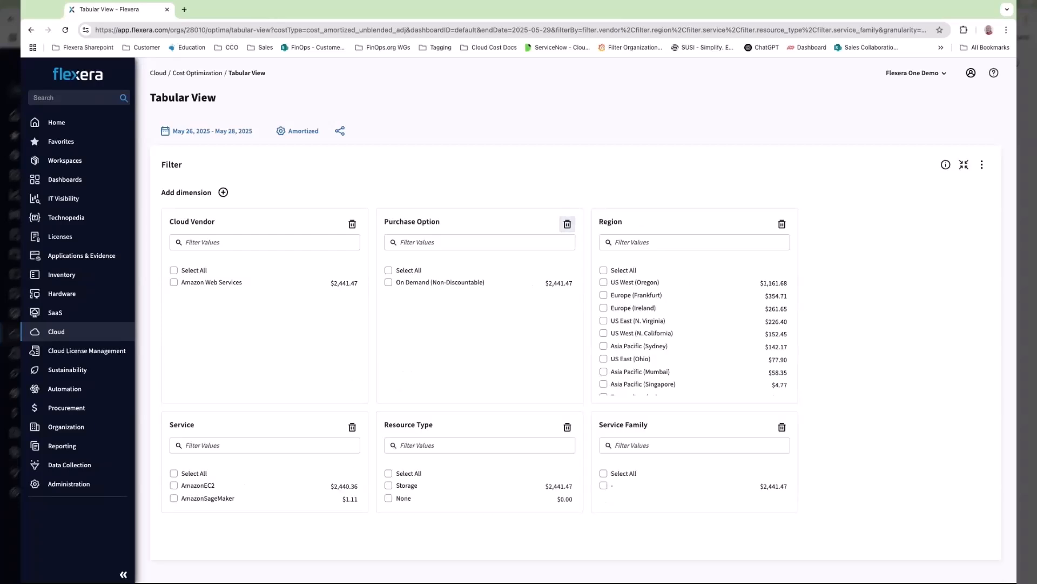
left_click(567, 226)
left_click(567, 226)
left_click(567, 224)
left_click(567, 224)
left_click(567, 223)
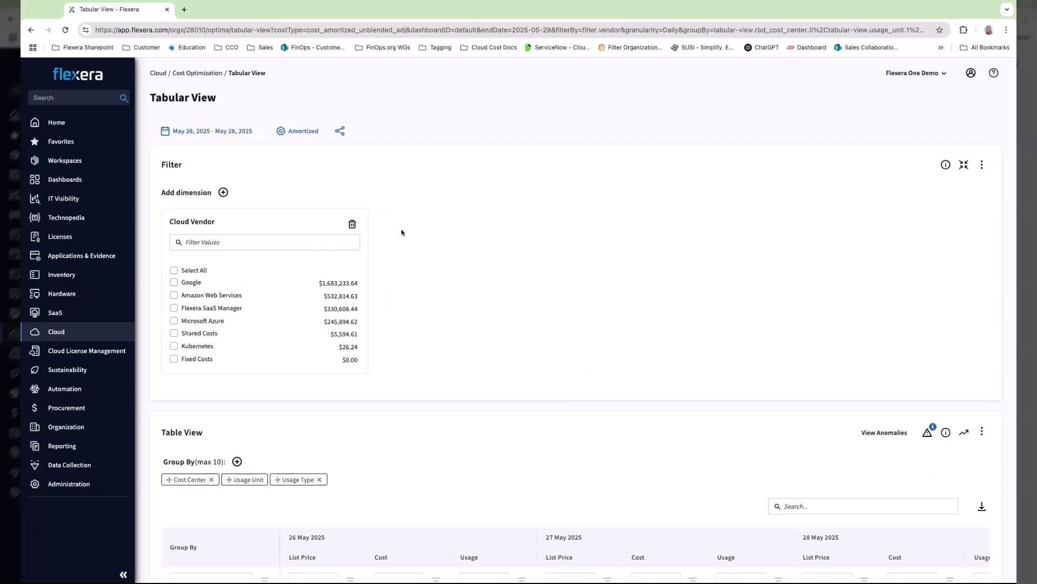
Add the Category dimension to the filter and select Storage in it.
scroll(434, 276, "down", 3)
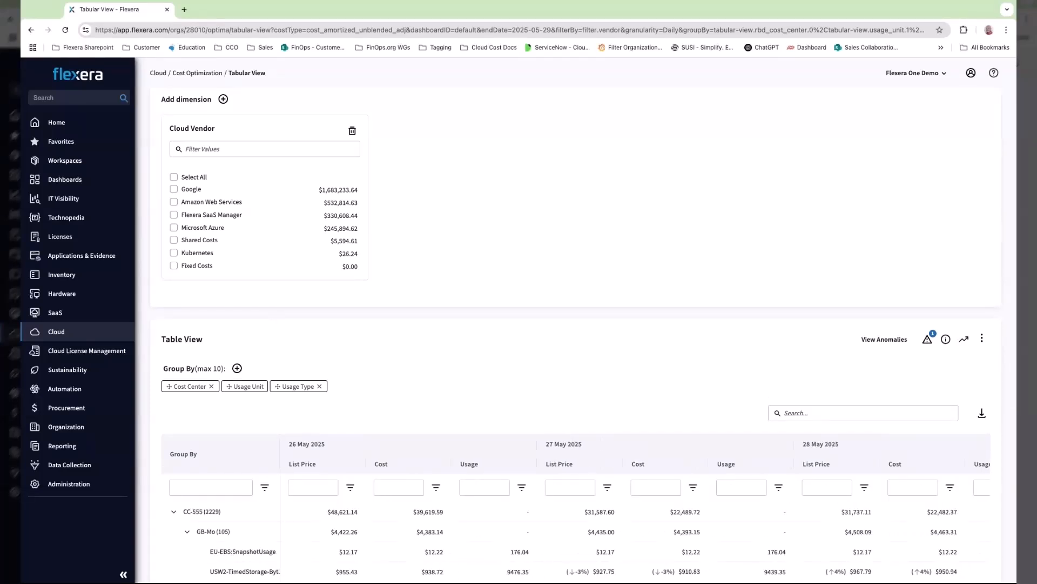
left_click(223, 99)
scroll(423, 216, "down", 3)
scroll(422, 216, "down", 3)
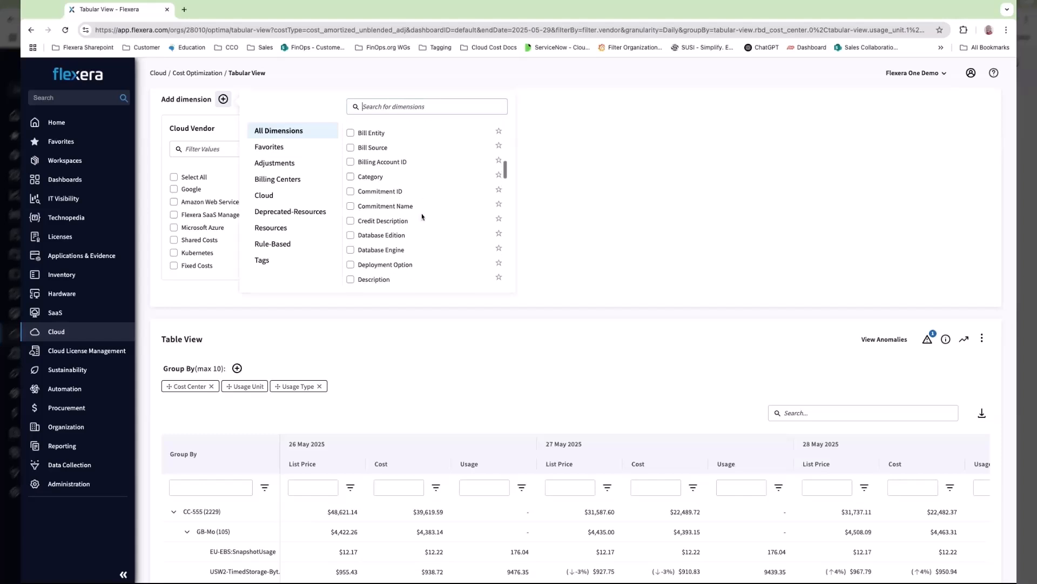
left_click(350, 174)
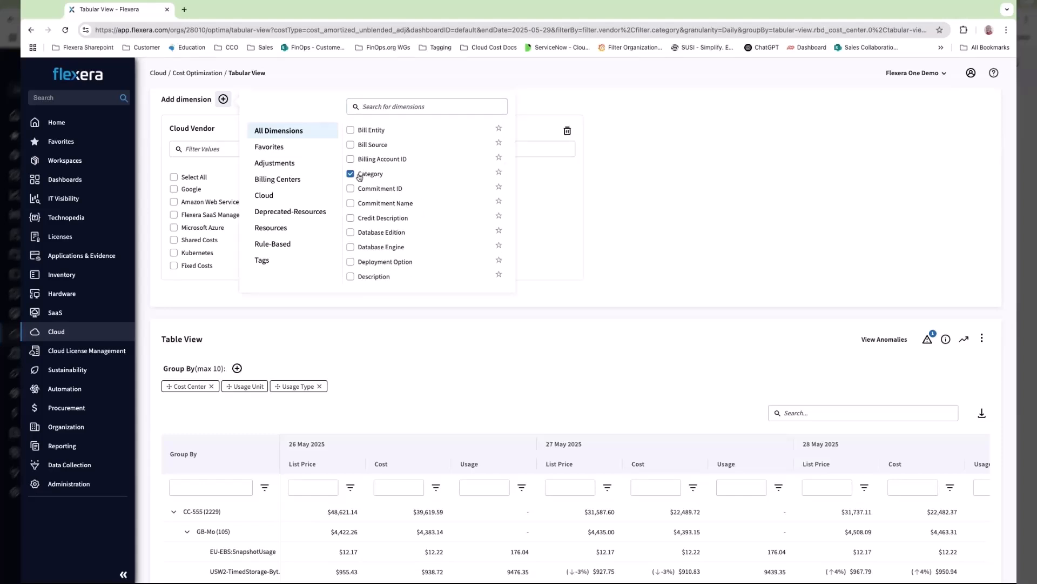
left_click(729, 225)
left_click(389, 202)
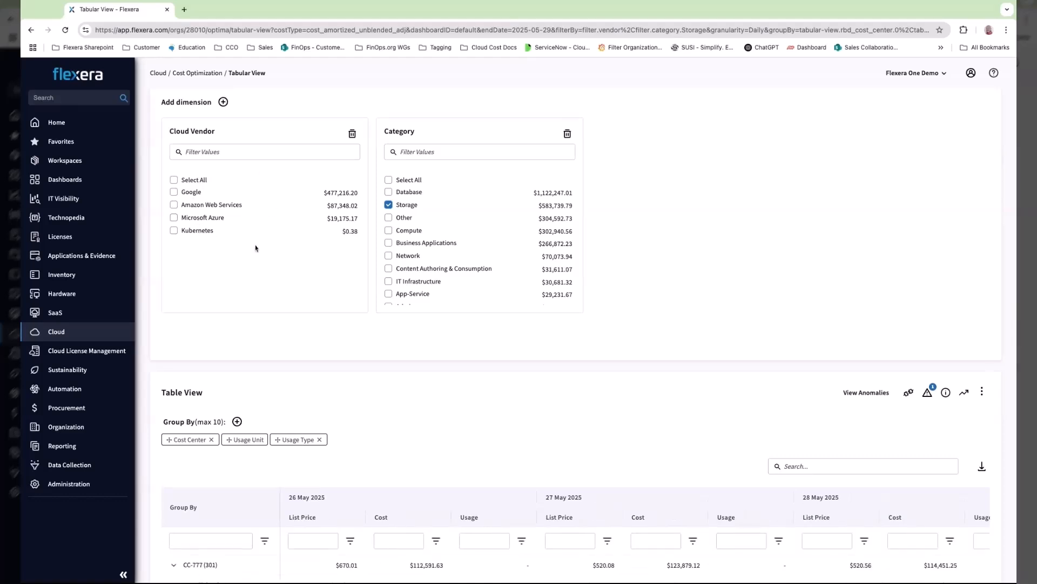
Add the Description and Meter Category dimensions to the filter.
left_click(223, 102)
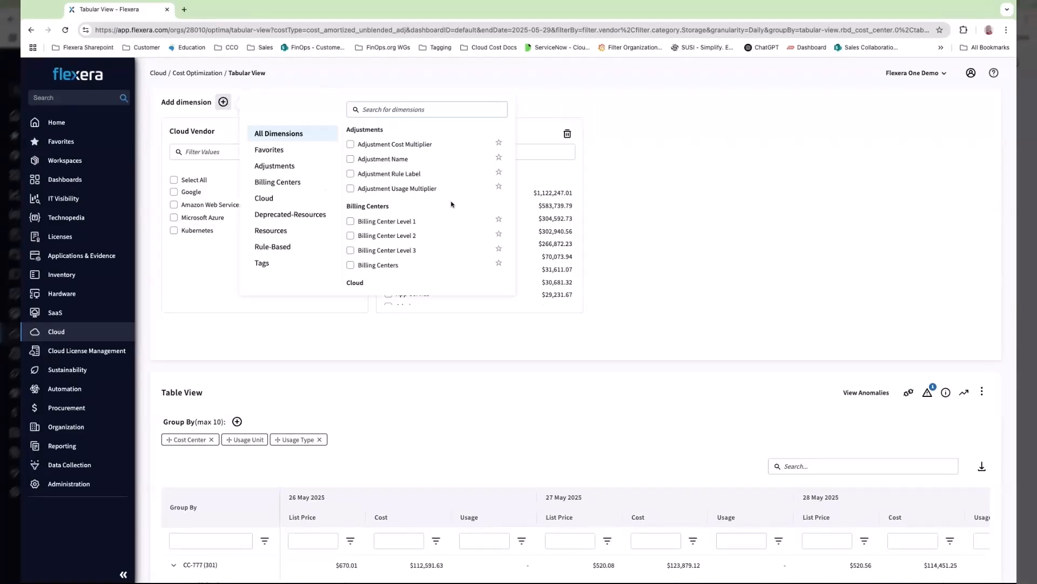
scroll(453, 205, "down", 3)
scroll(453, 205, "down", 6)
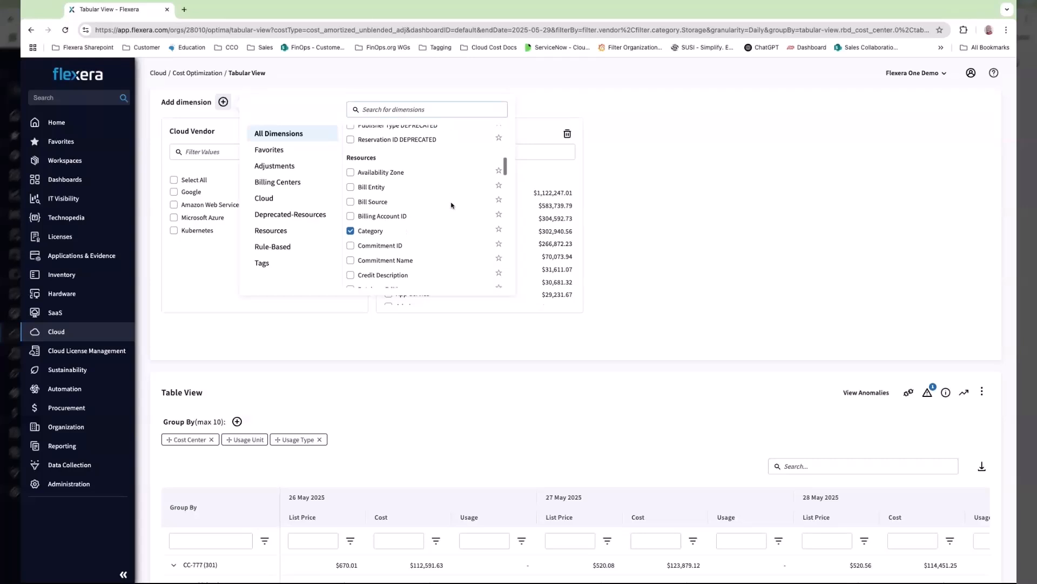
scroll(426, 206, "down", 2)
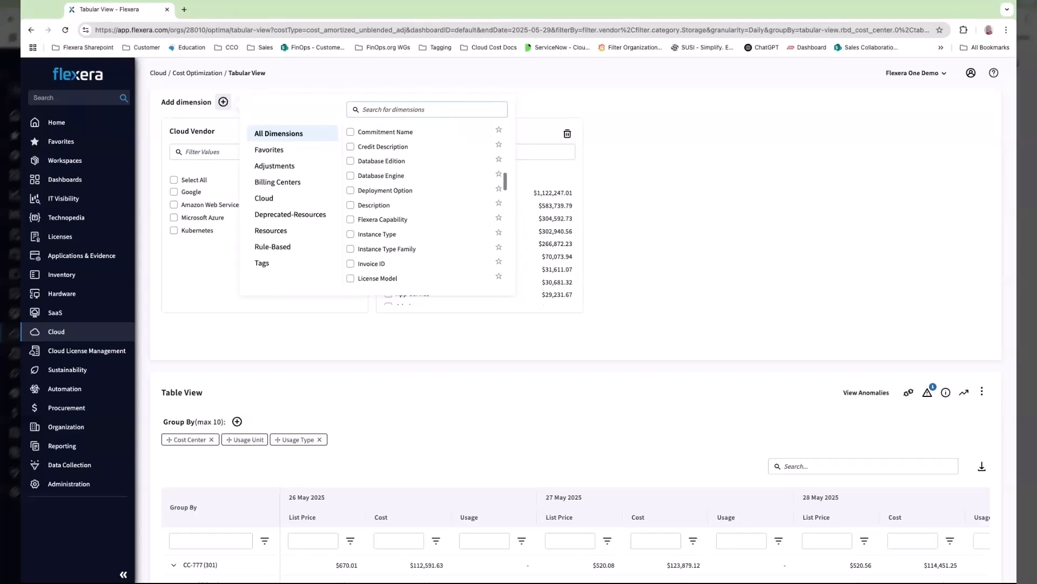
left_click(352, 205)
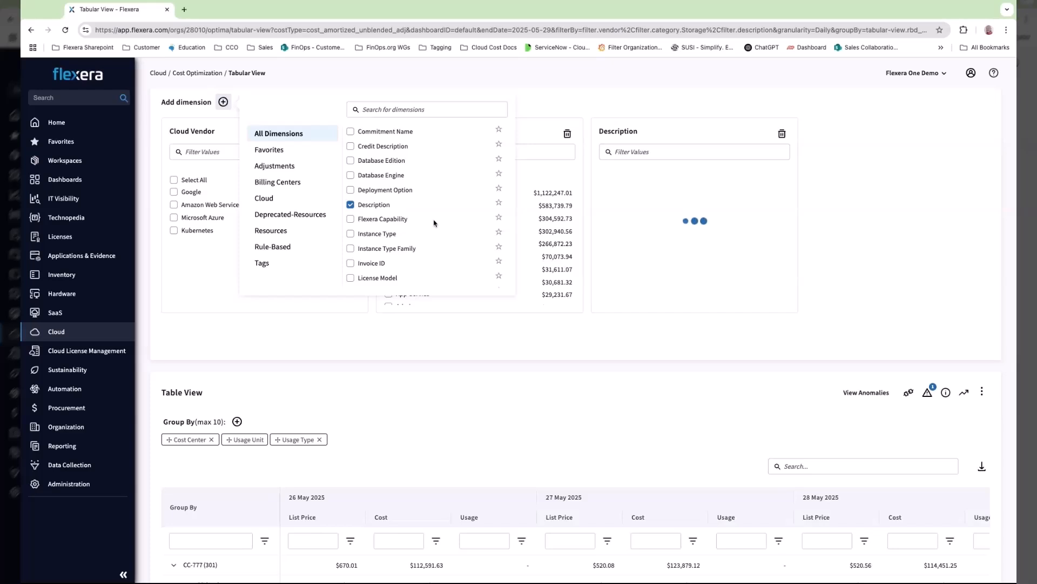
scroll(427, 222, "down", 3)
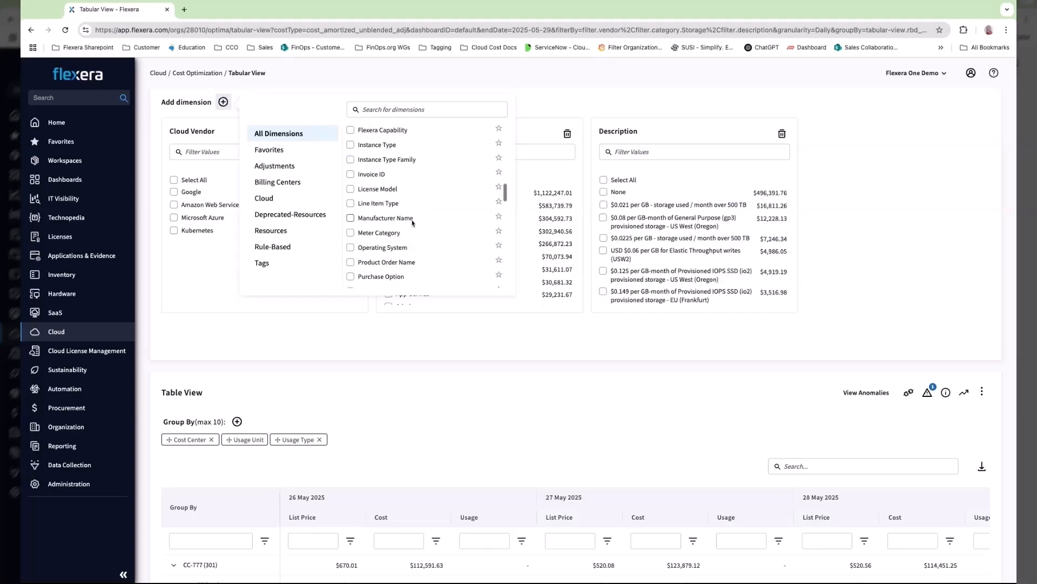
left_click(351, 232)
Add the Usage Type, Service Family and Purchase Option dimensions, and restrict the Cloud Vendor filter to Amazon Web Services.
scroll(437, 244, "down", 3)
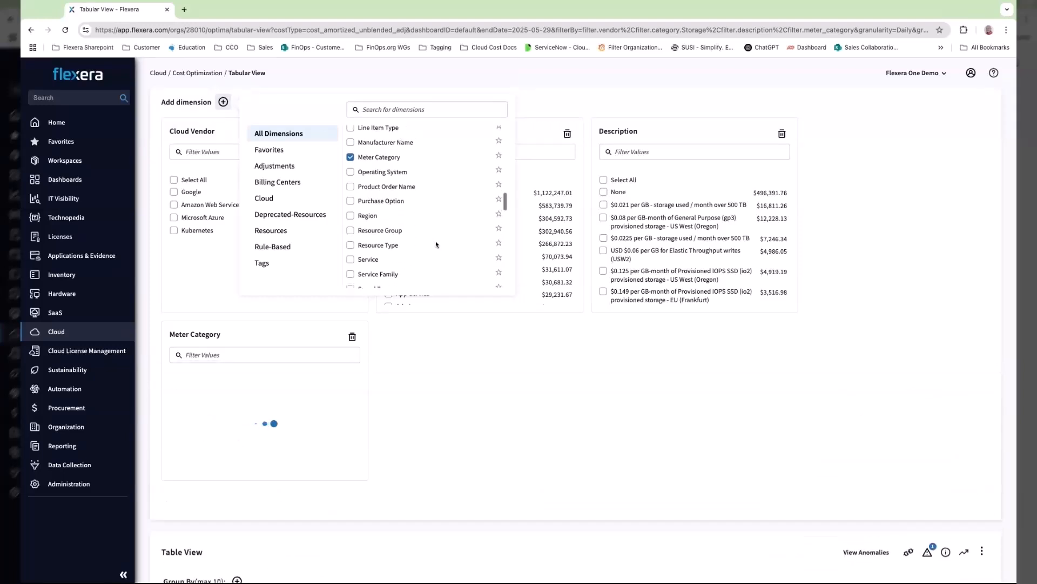
scroll(436, 244, "down", 1)
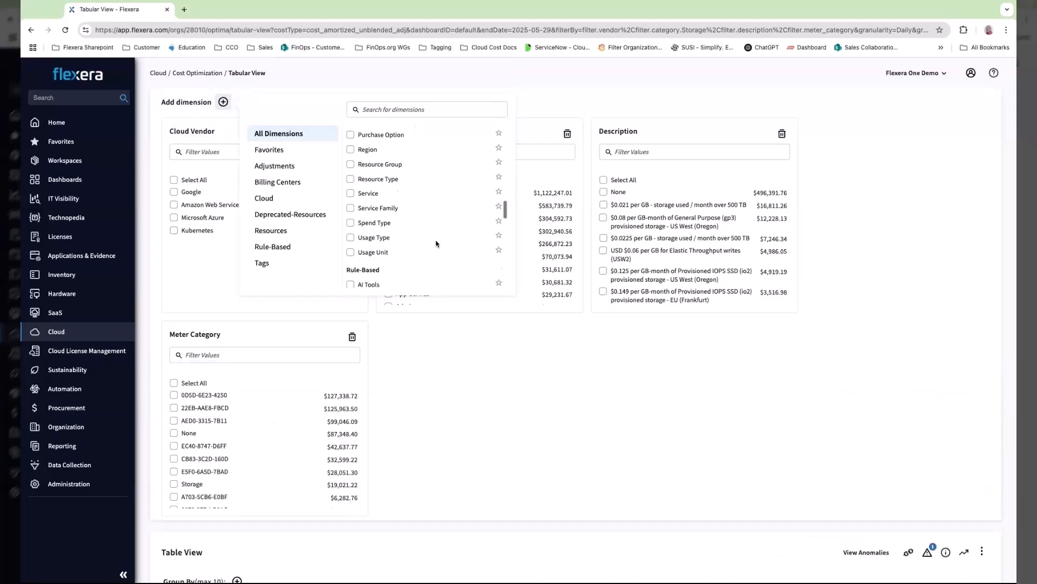
left_click(351, 238)
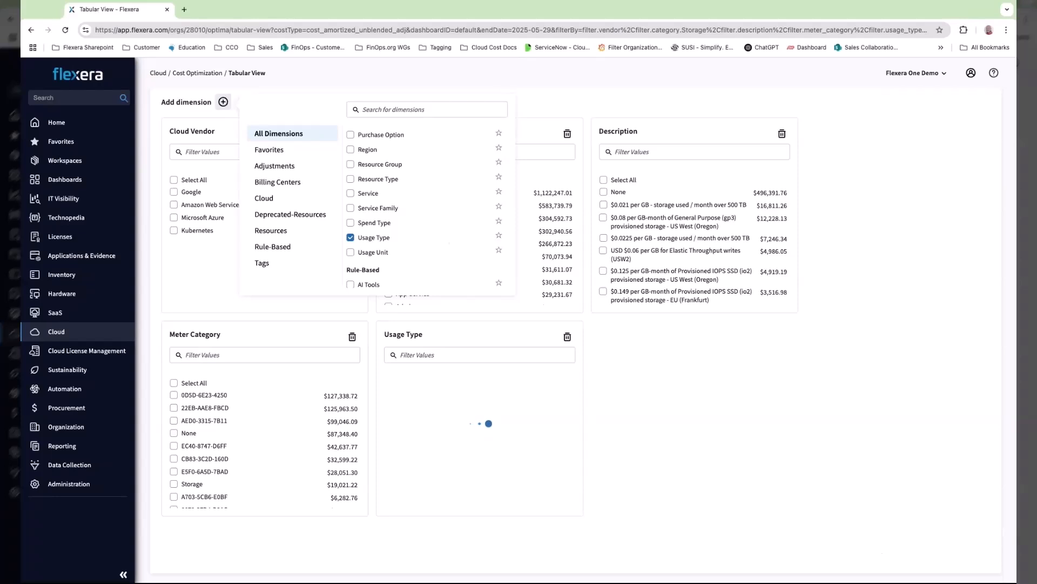
left_click(351, 209)
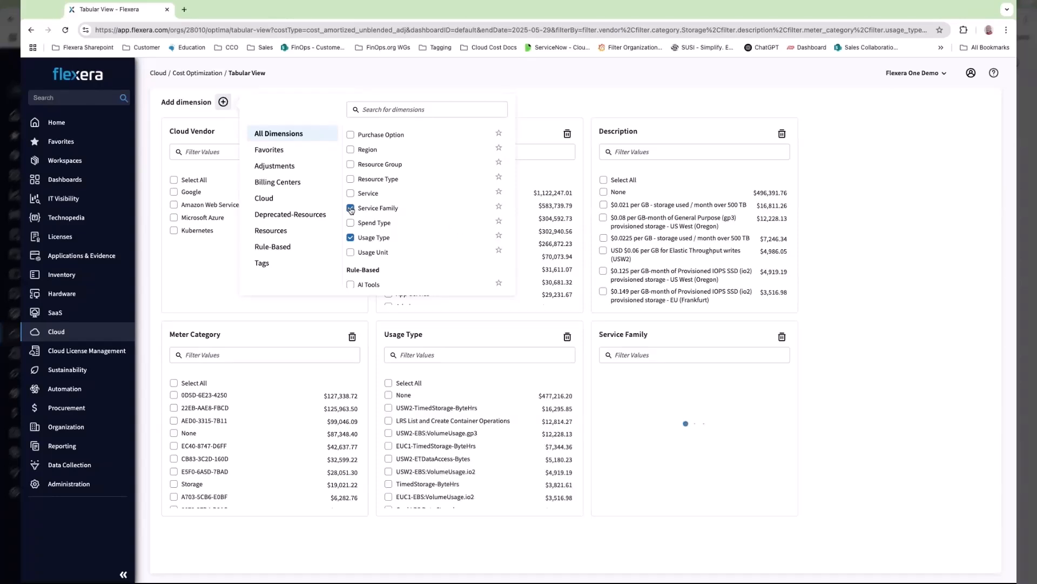
left_click(352, 135)
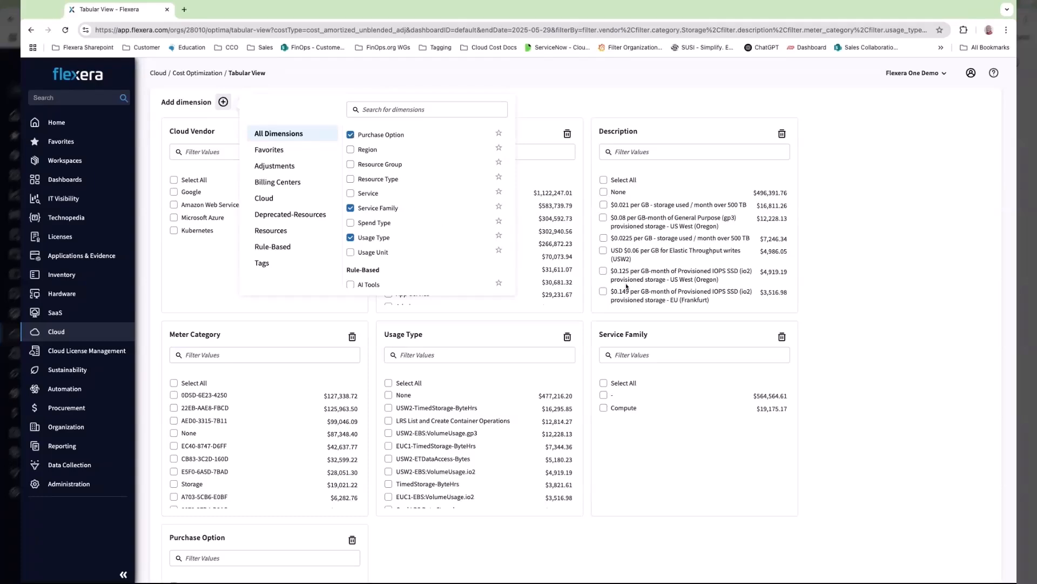
left_click(909, 316)
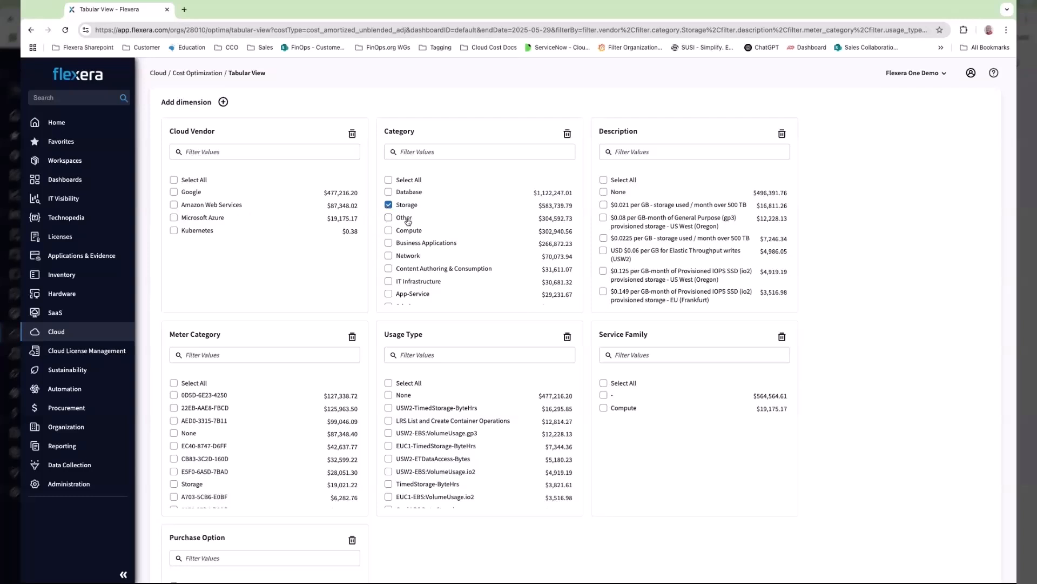
left_click(174, 206)
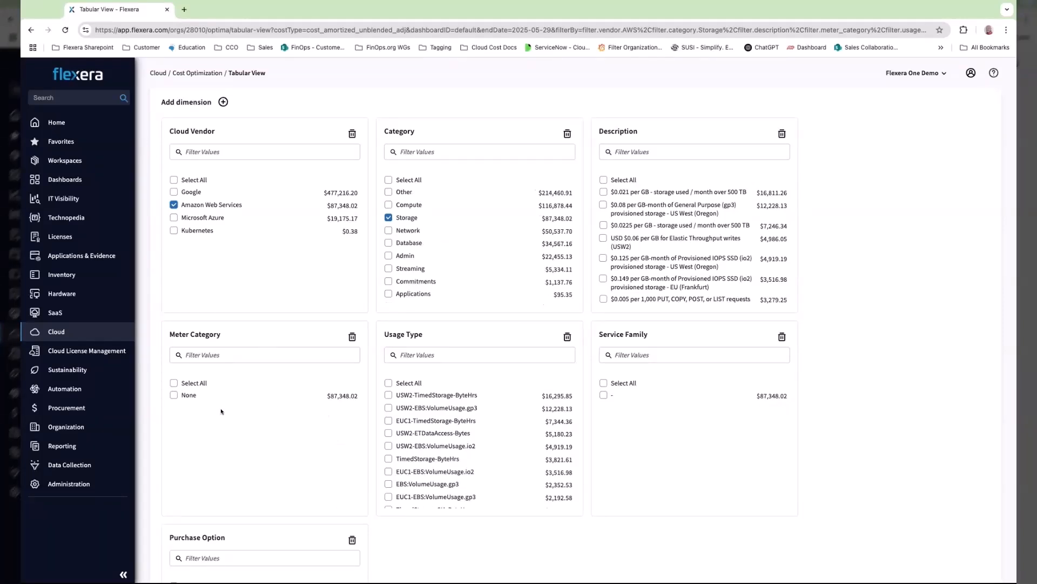
Switch the Cloud Vendor filter to Microsoft Azure to compare its storage dimensions, and restore it to Amazon Web Services.
mouse_move(339, 401)
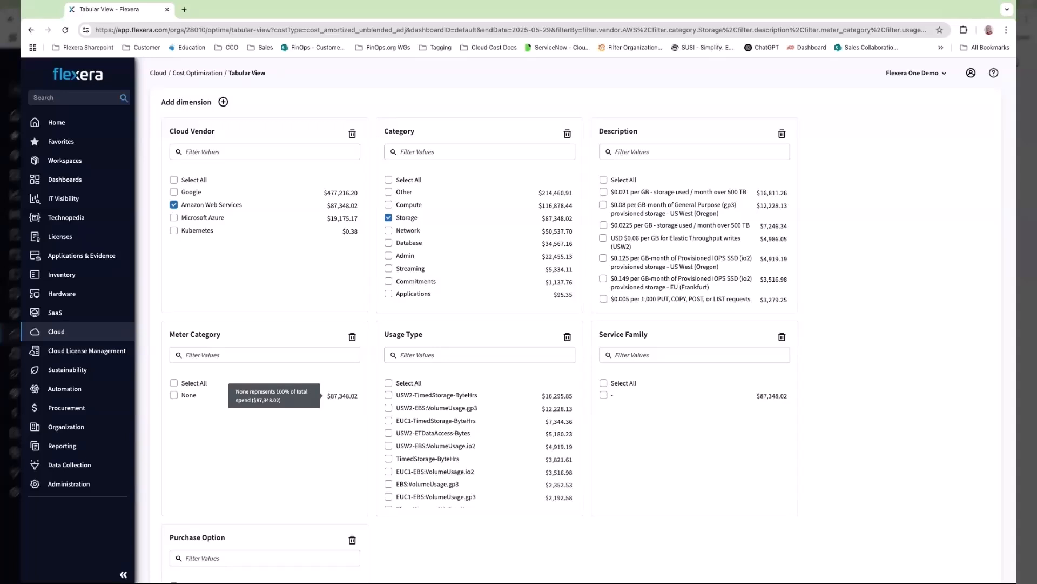
left_click(174, 205)
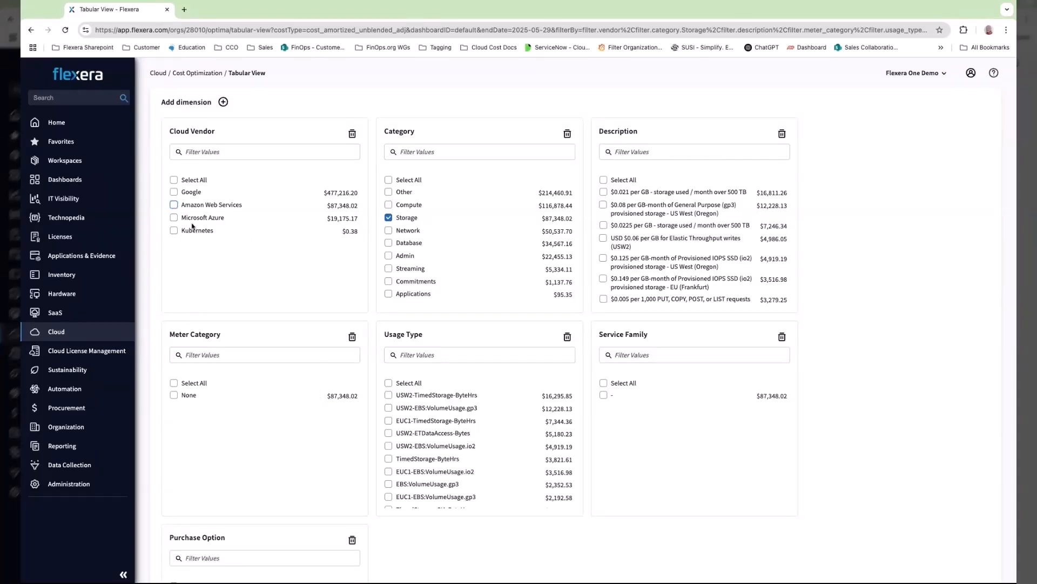
left_click(174, 219)
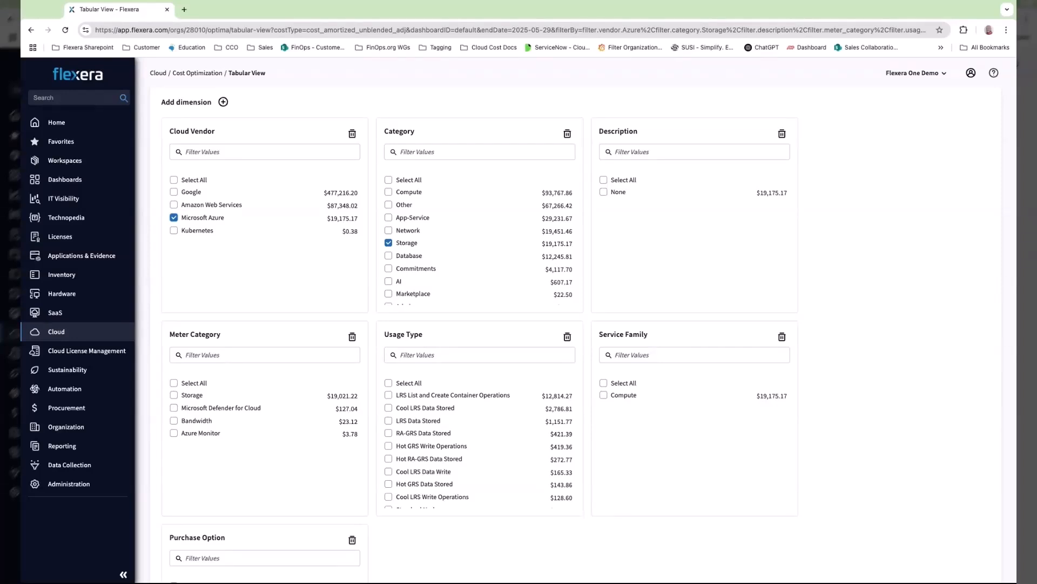
left_click(175, 205)
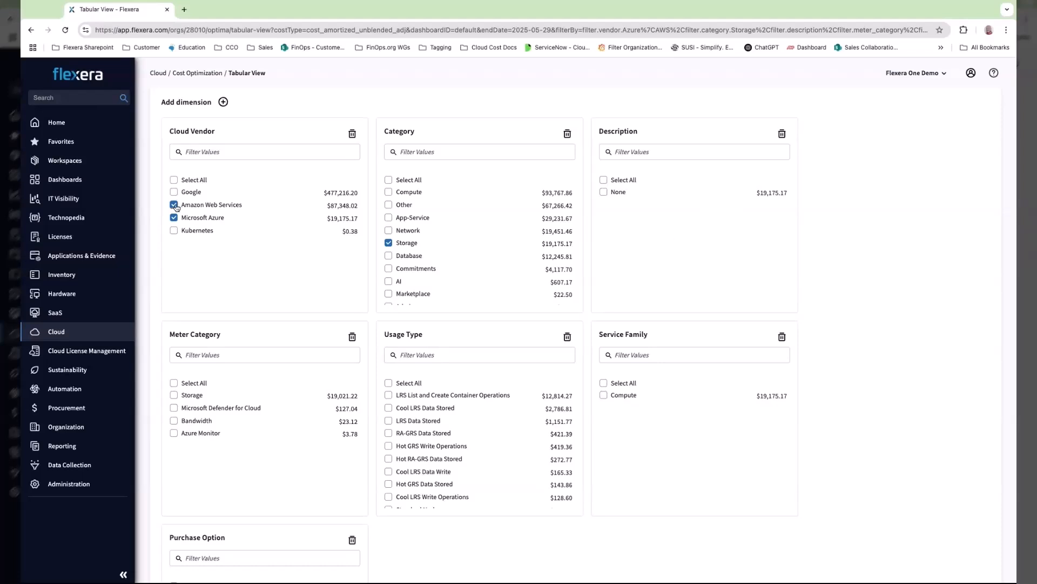
left_click(173, 218)
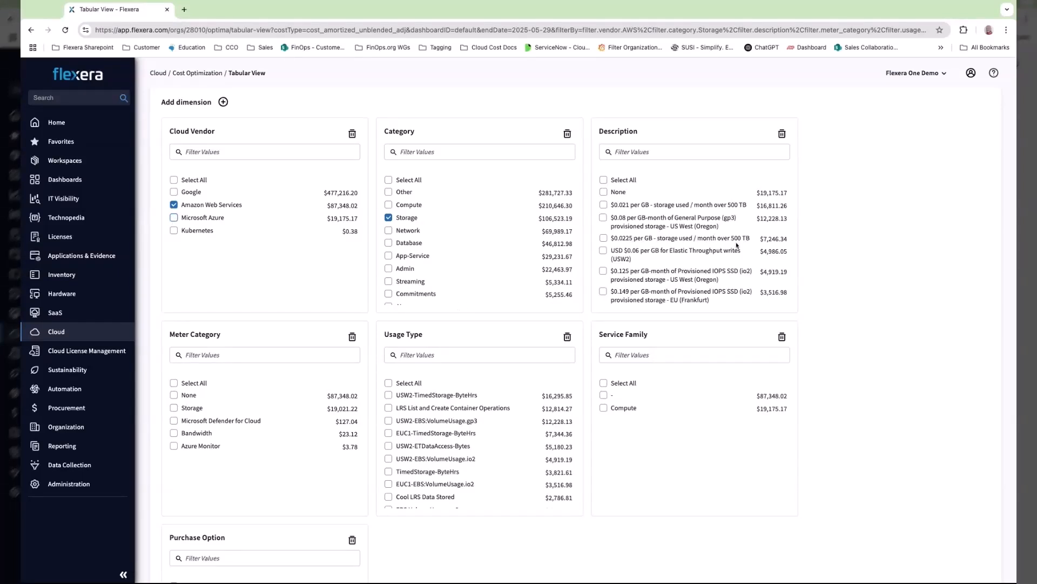
Apply the custom value gp2 to the Usage Type filter, review the filtered dimensions, and clear that value.
left_click(673, 157)
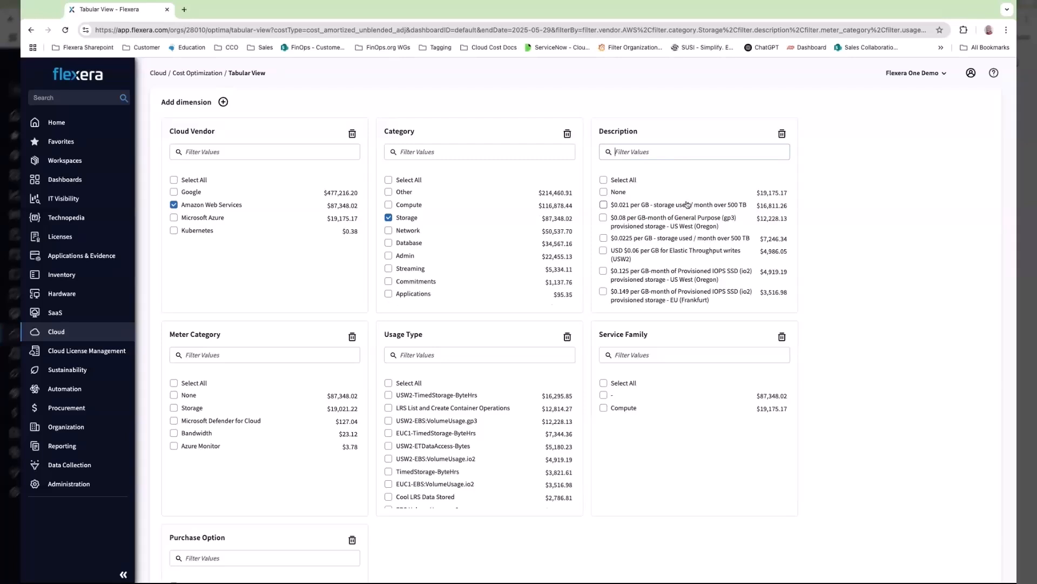
left_click(479, 356)
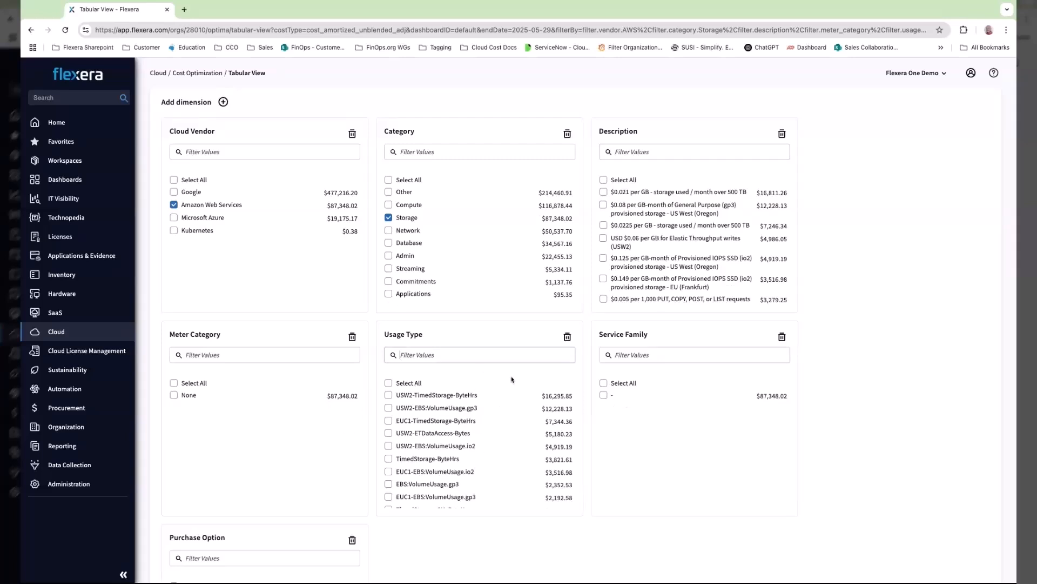
type("gp2")
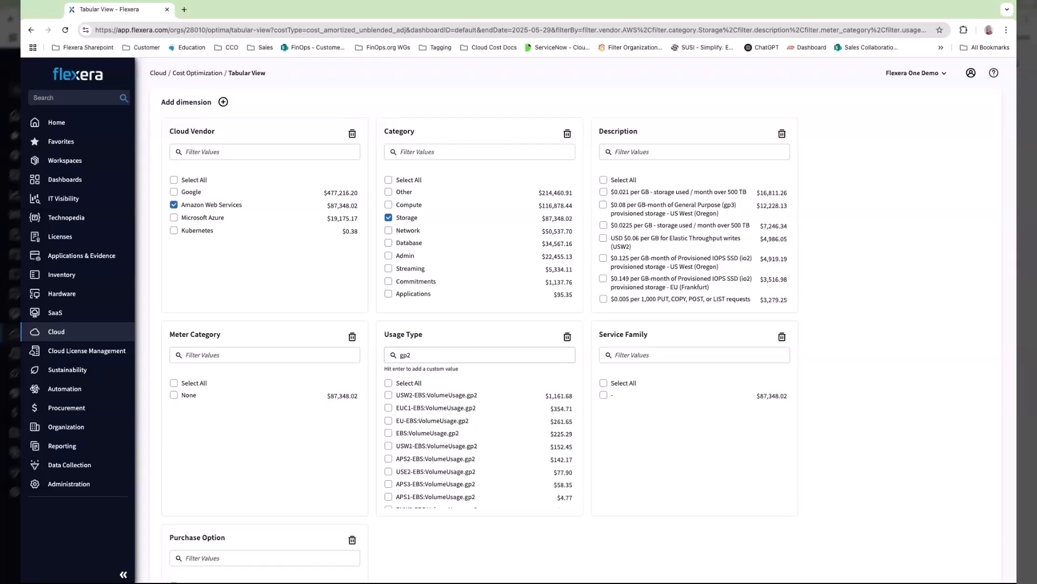
key("Return")
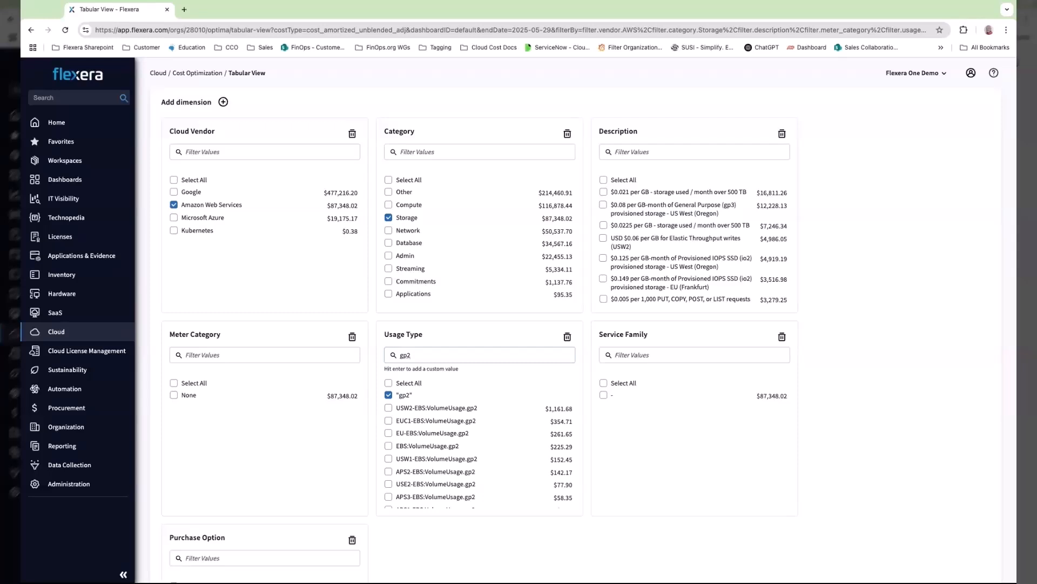
scroll(703, 459, "down", 3)
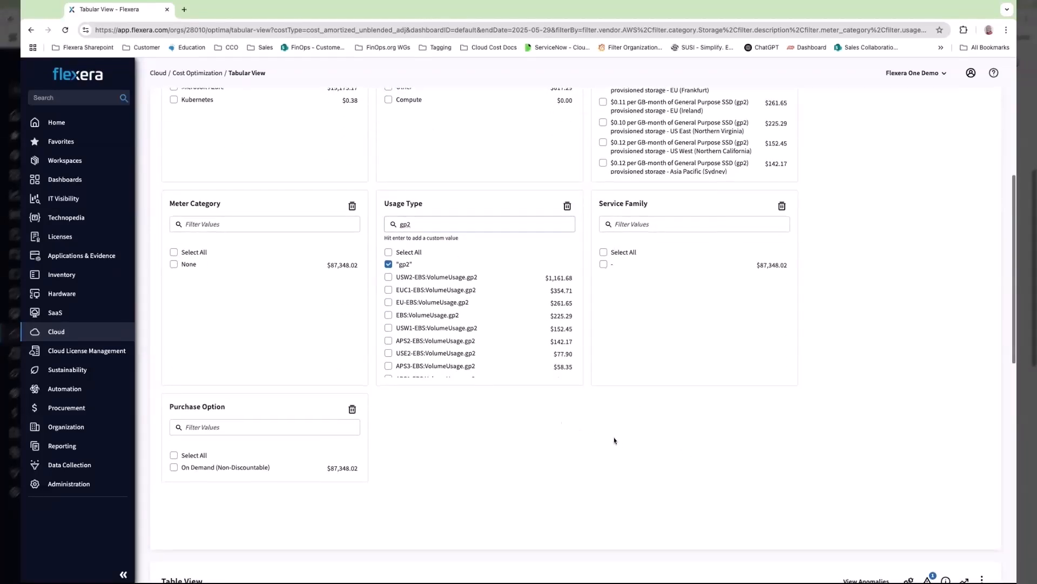
scroll(627, 438, "down", 3)
scroll(485, 302, "up", 2)
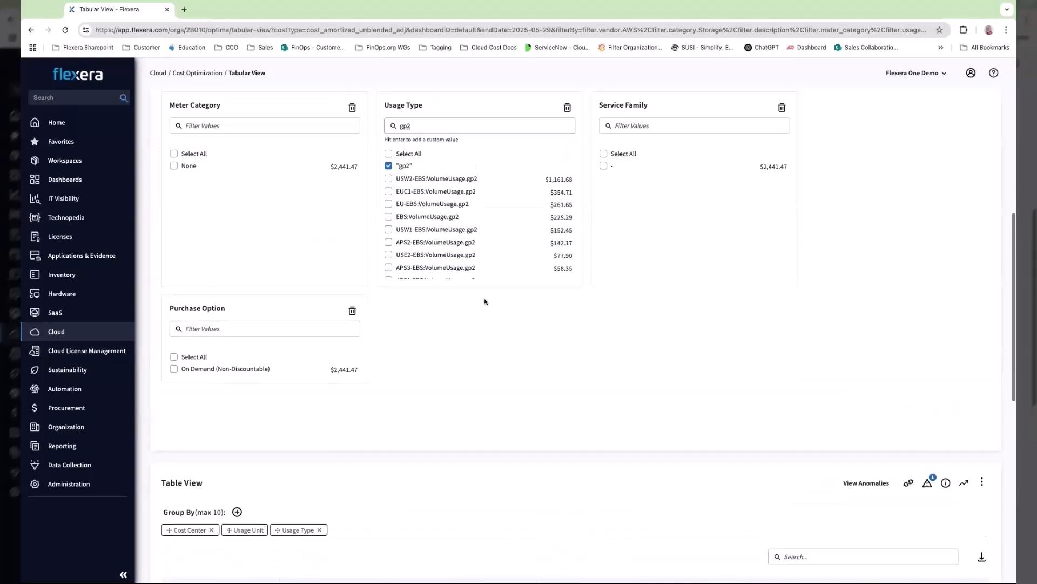
scroll(464, 286, "up", 1)
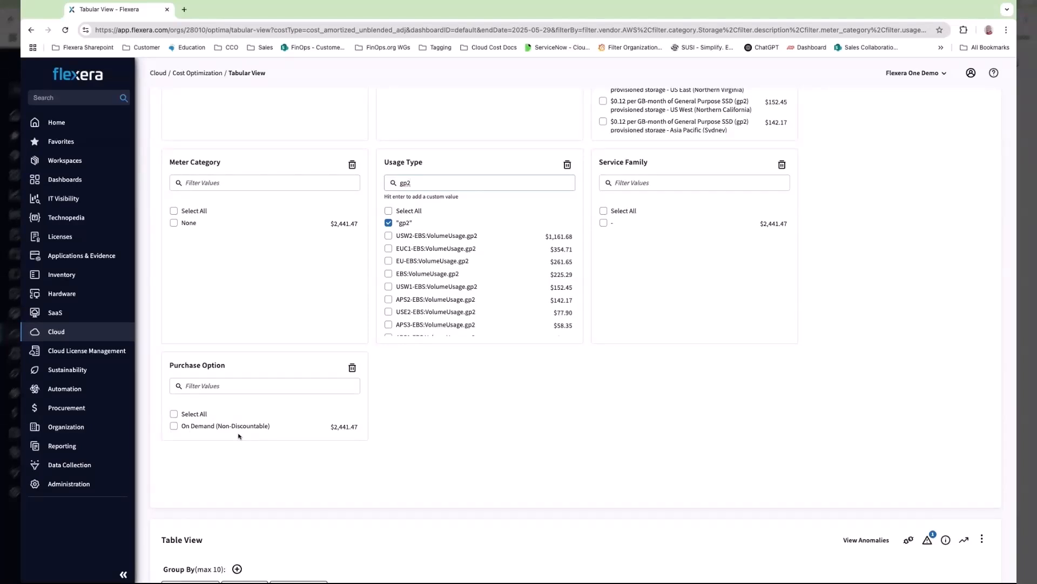
left_click(388, 222)
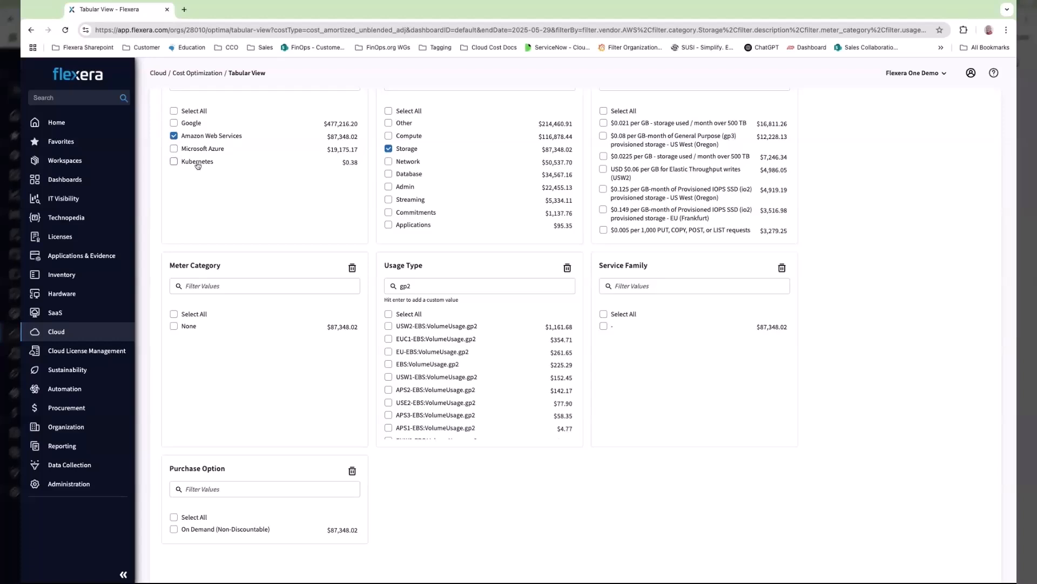
Add Microsoft Azure alongside Amazon Web Services in the Cloud Vendor filter and review the Purchase Option values.
left_click(174, 151)
left_click(174, 149)
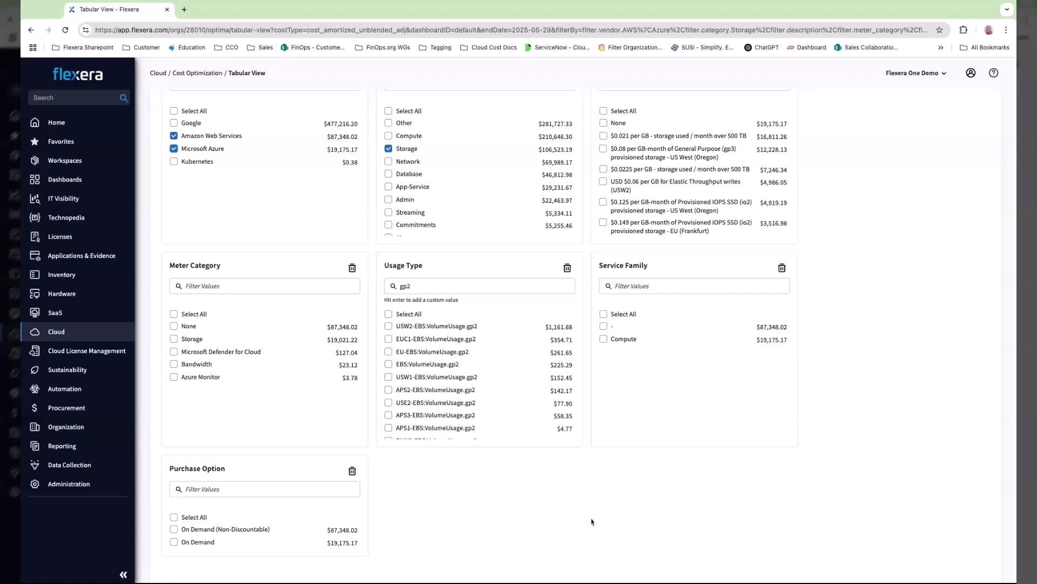
scroll(591, 522, "down", 2)
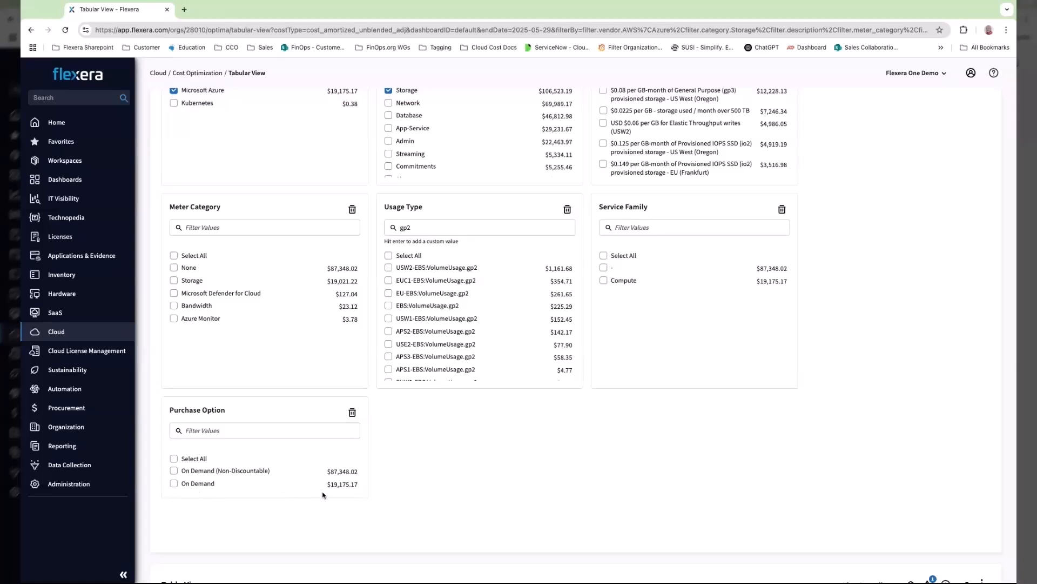
scroll(405, 495, "up", 1)
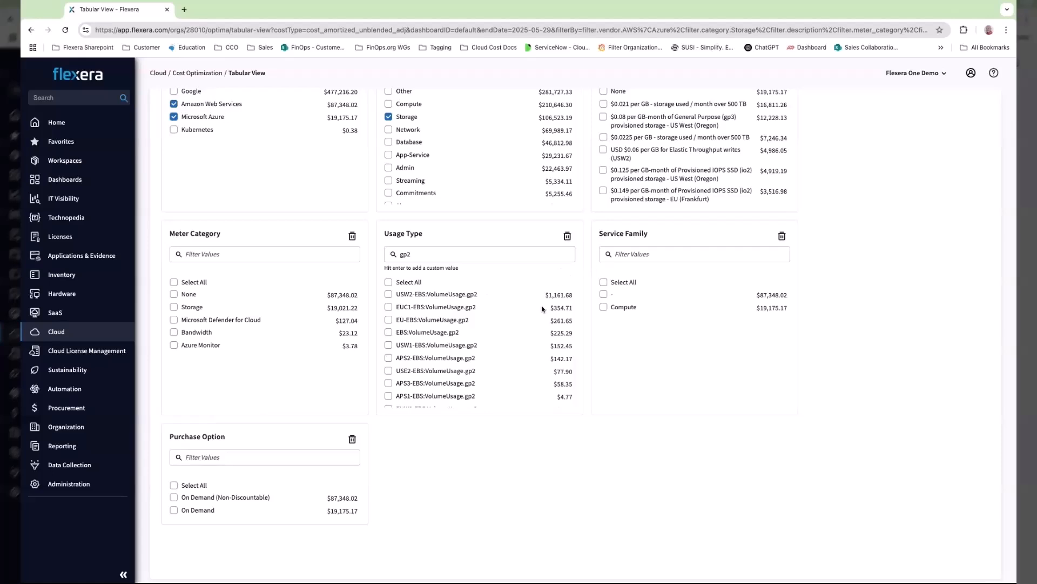
Widen the table's Group By column to fit its labels and collapse all row groups.
scroll(615, 456, "down", 9)
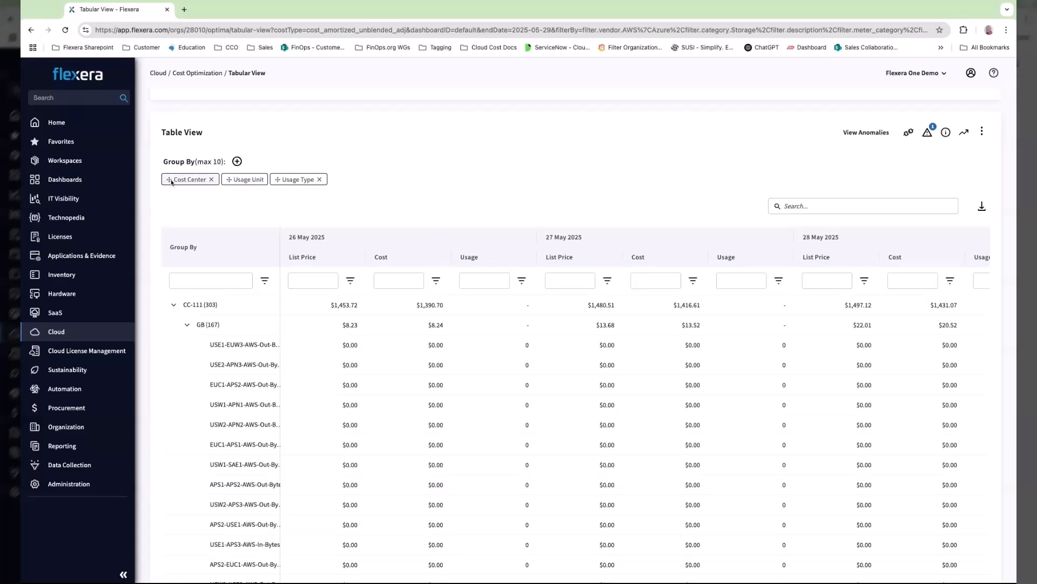
double_click(280, 246)
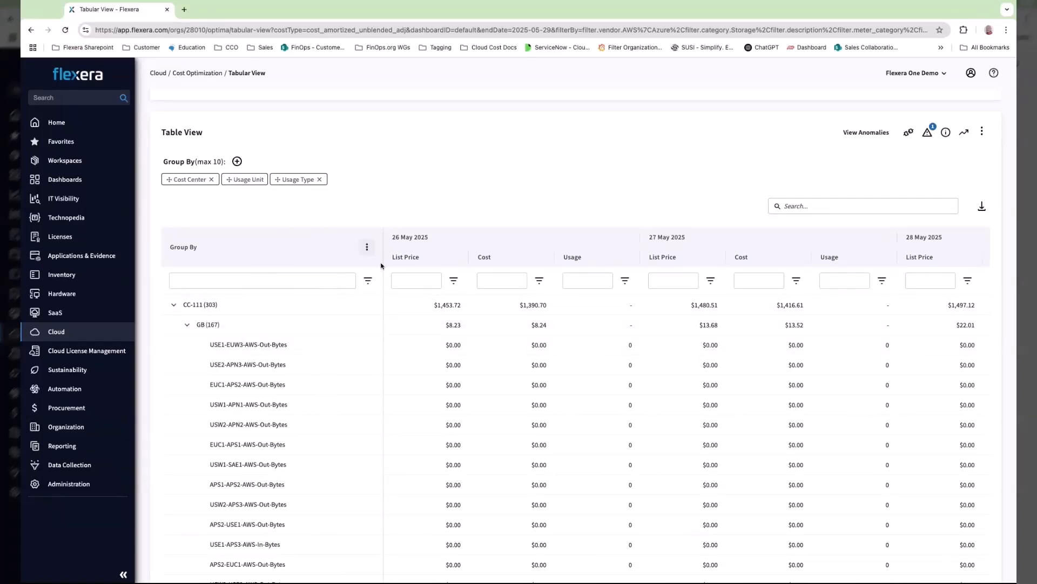
left_click(367, 250)
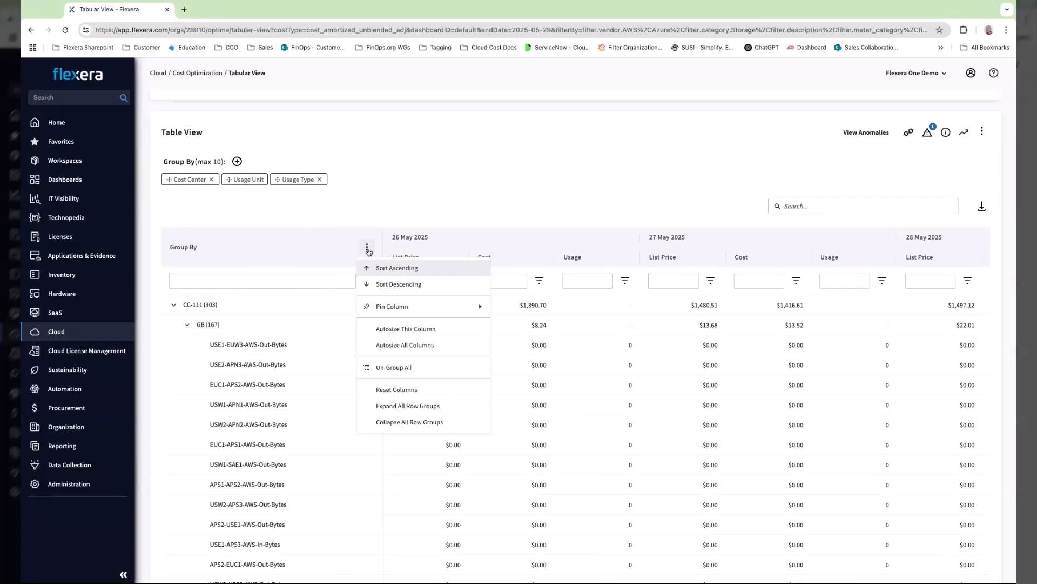
left_click(406, 423)
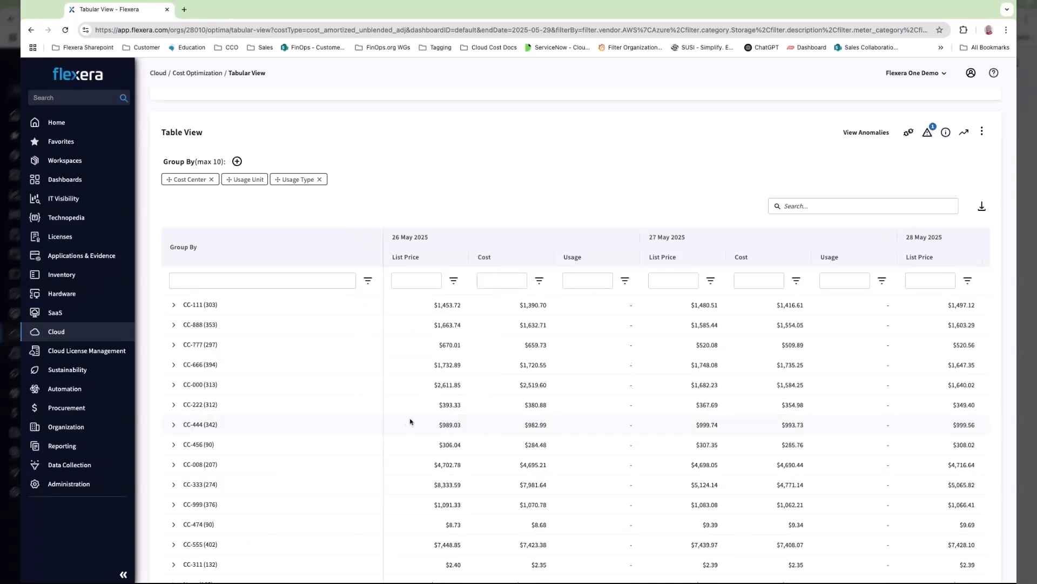
Sort the cost centers by 26 May 2025 List Price in descending order and expand CC-333 into its usage units.
left_click(424, 258)
left_click(424, 257)
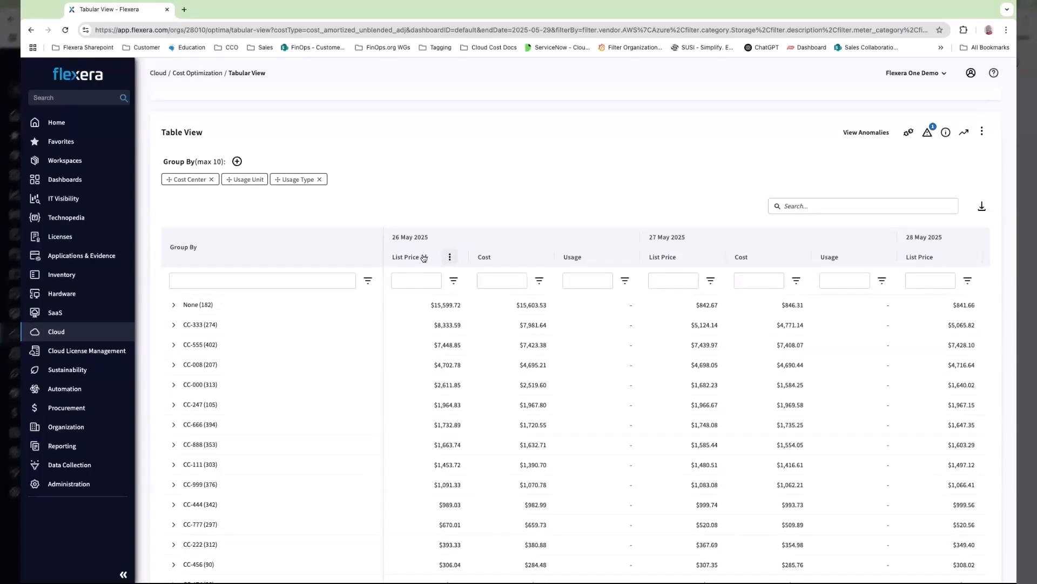
left_click(173, 325)
scroll(278, 384, "down", 1)
scroll(277, 384, "up", 3)
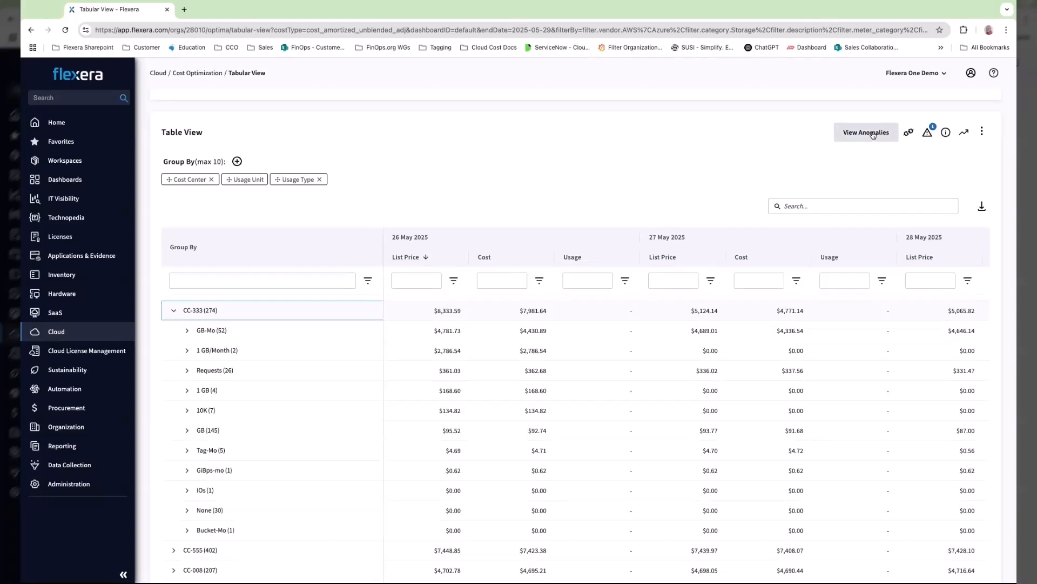
Check the metrics and options available for the table, and open its export format choices.
left_click(982, 131)
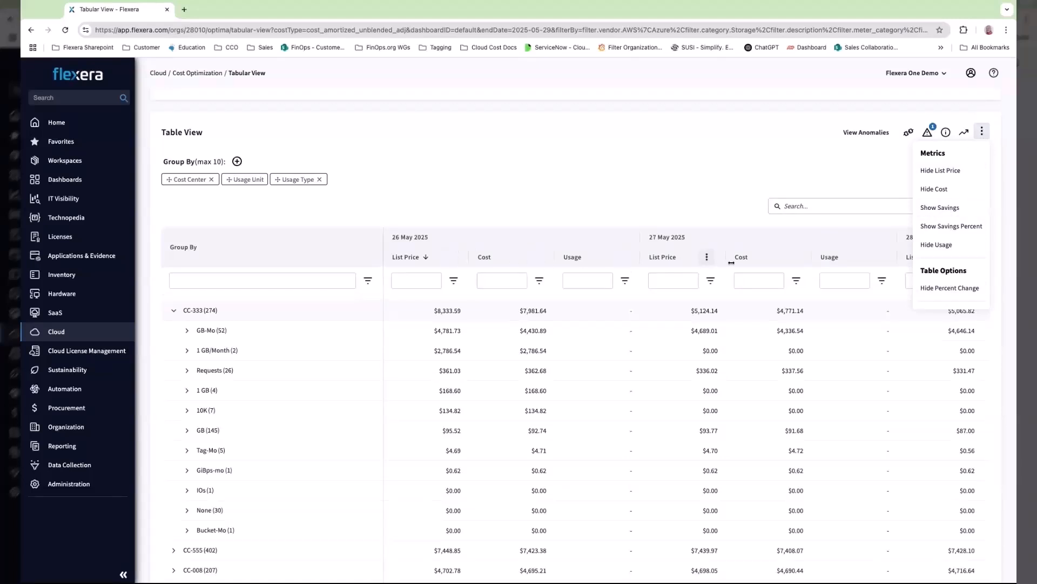
left_click(823, 183)
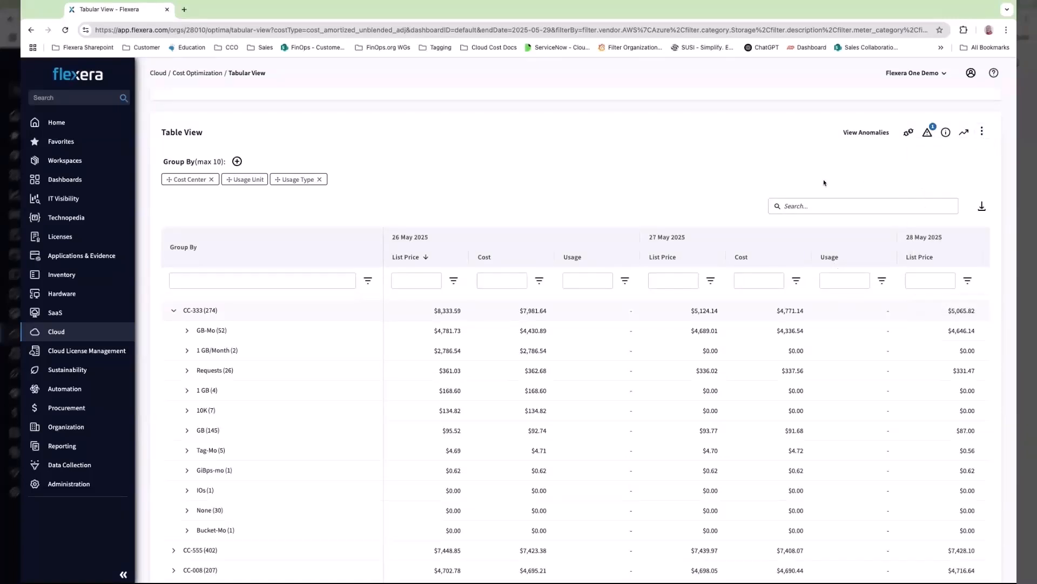
left_click(979, 205)
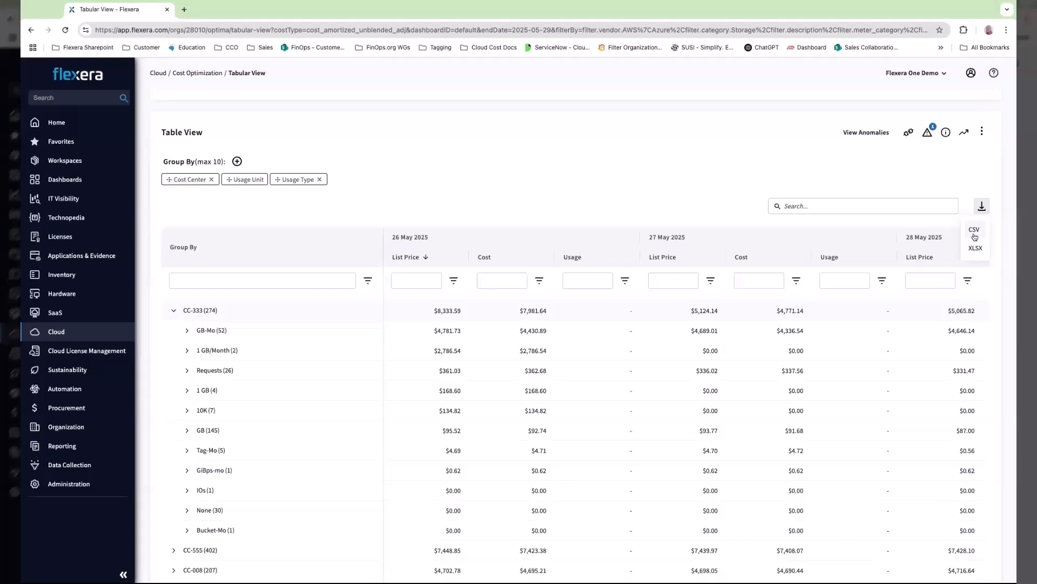